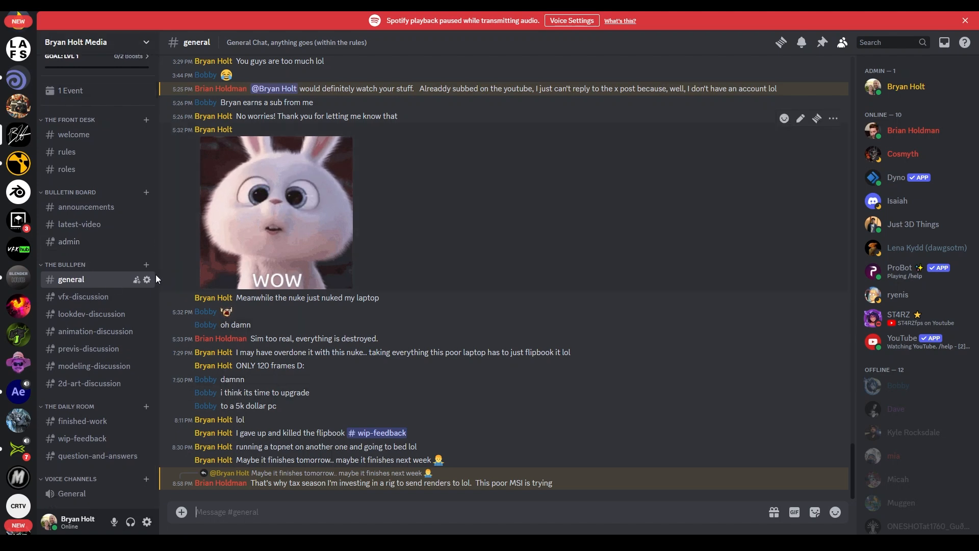
- Open the #finished-work channel under The Daily Room in the Discord sidebar
scroll(97, 255, "up", 1)
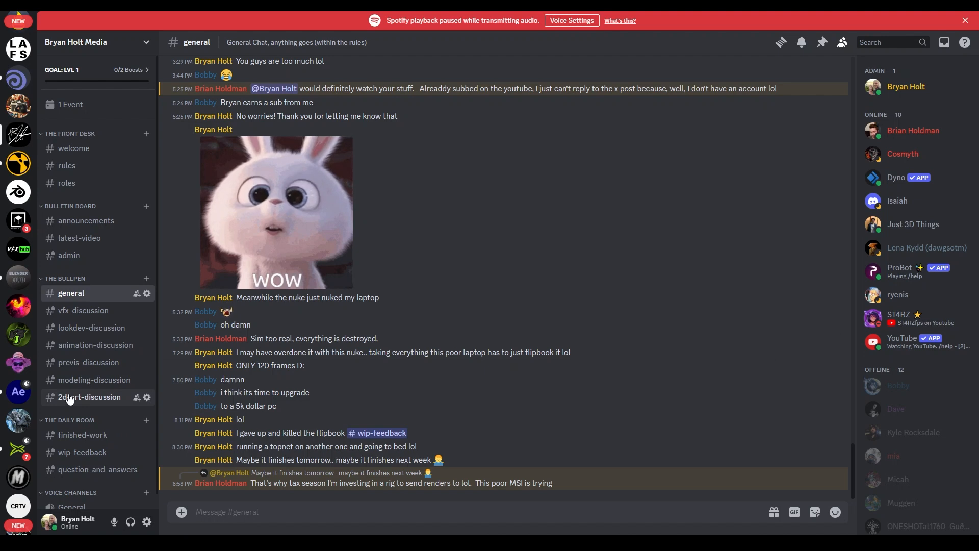
scroll(86, 143, "down", 1)
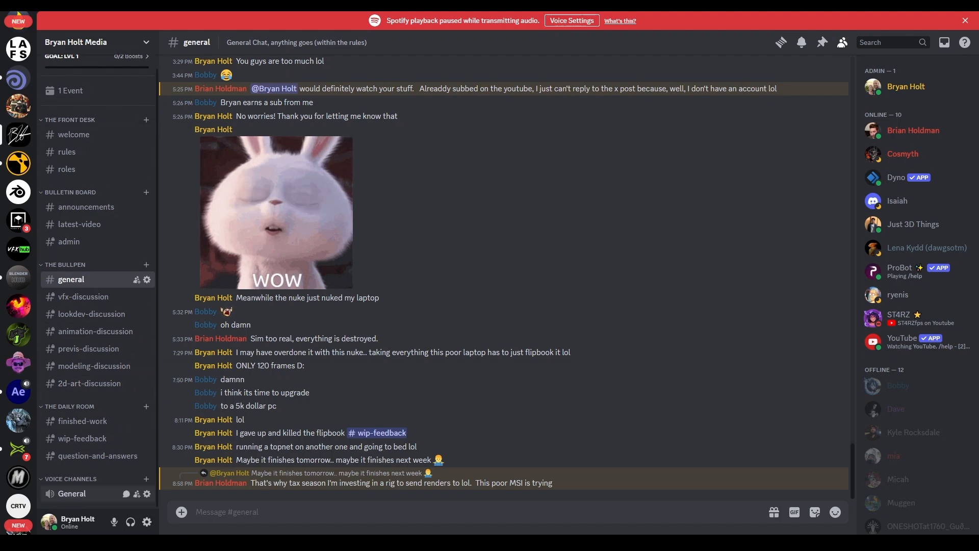
left_click(94, 423)
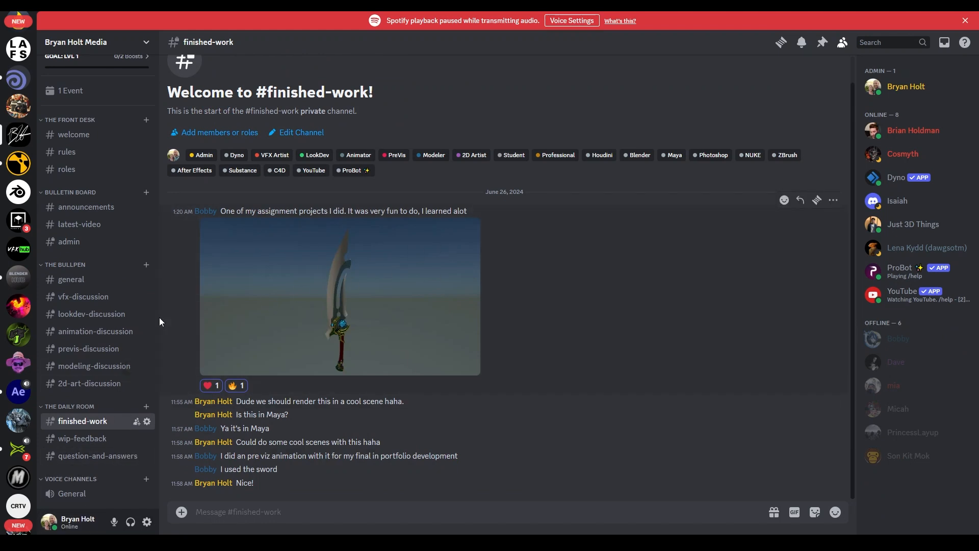
scroll(32, 164, "up", 3)
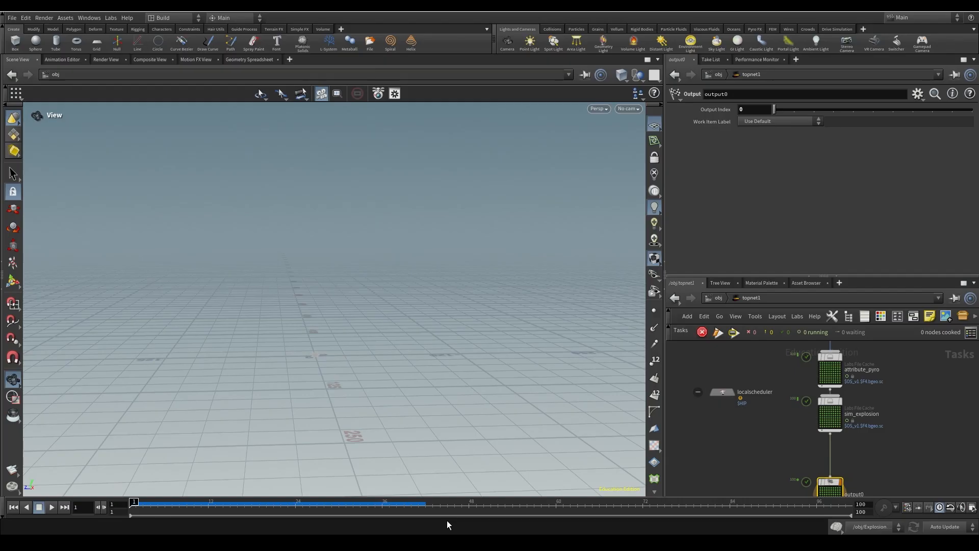
- Inspect the attribute_pyro, sim_explosion, output0 and localscheduler TOP nodes, then return to /obj
key("h")
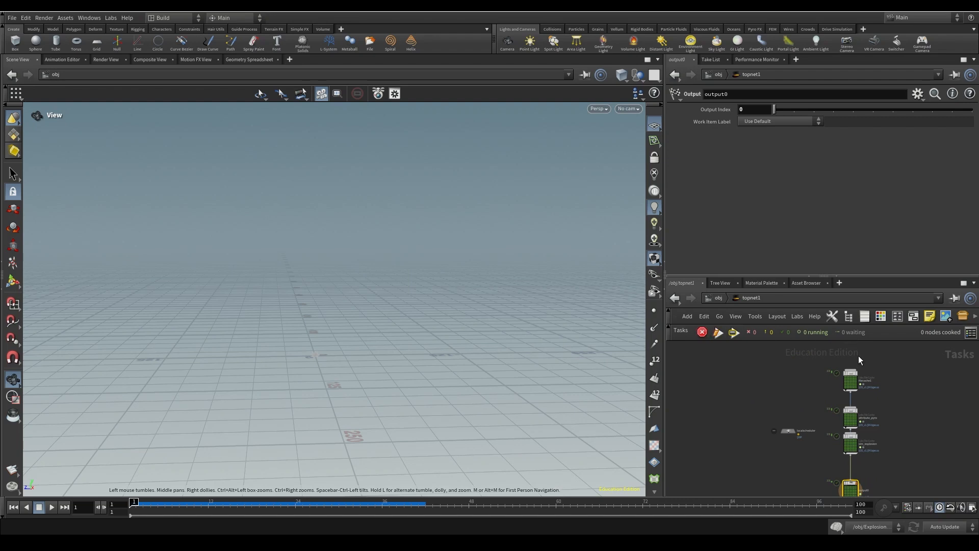
scroll(858, 382, "up", 5)
middle_click_drag(825, 480, 833, 378)
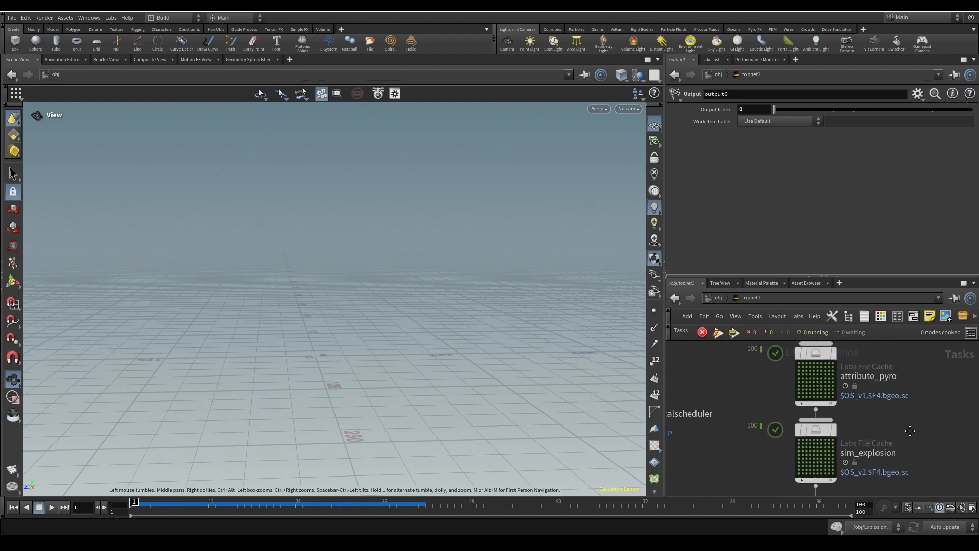
middle_click_drag(817, 454, 810, 278)
middle_click_drag(802, 341, 804, 439)
middle_click_drag(739, 431, 889, 519)
key("u")
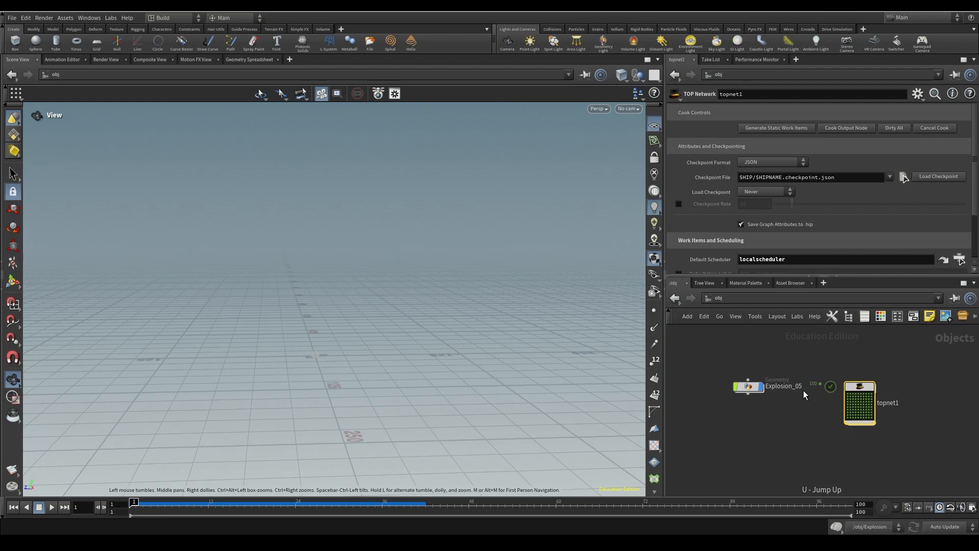
double_click(758, 391)
- Centre the Explosion_05 view on sim_explosion and briefly play the simulation
middle_click_drag(829, 346, 852, 330)
scroll(828, 429, "up", 4)
scroll(835, 476, "up", 3)
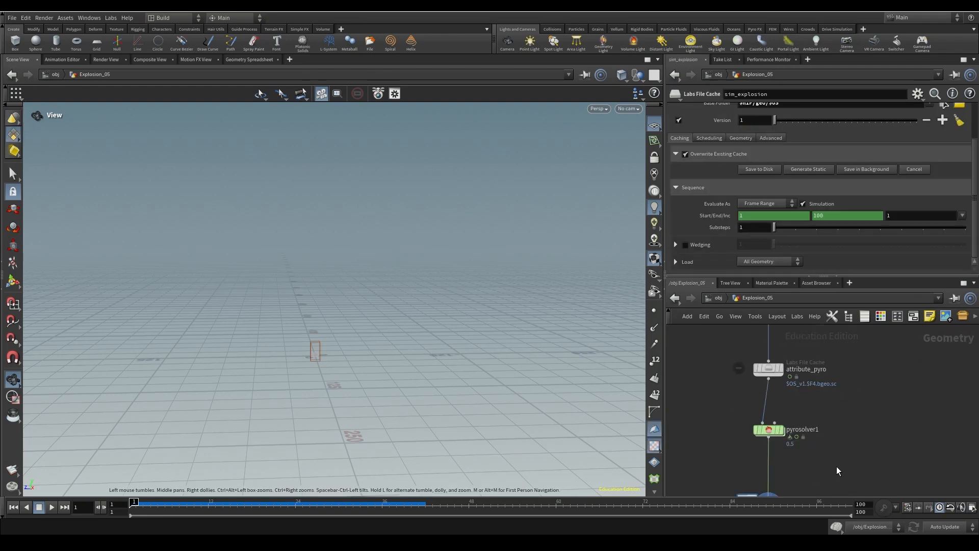
middle_click_drag(839, 476, 857, 350)
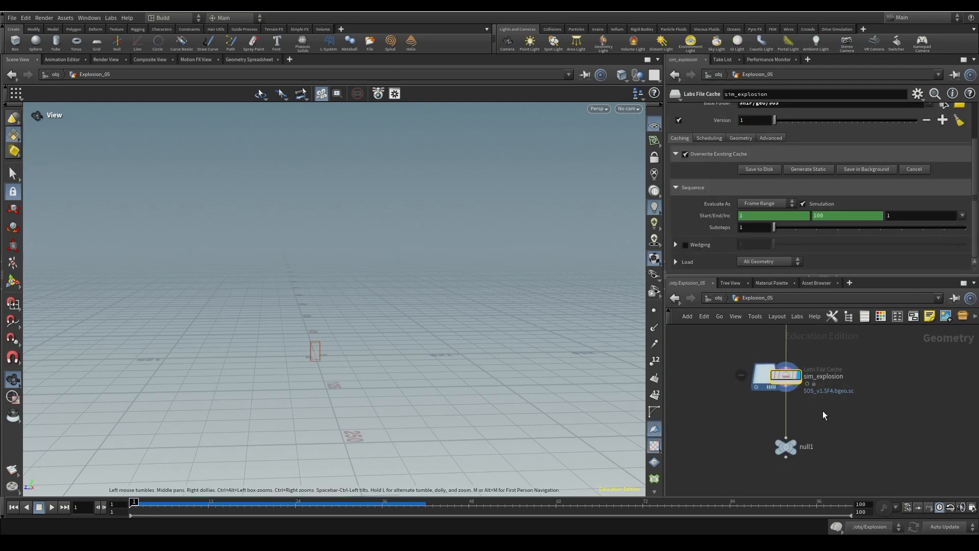
left_click(52, 507)
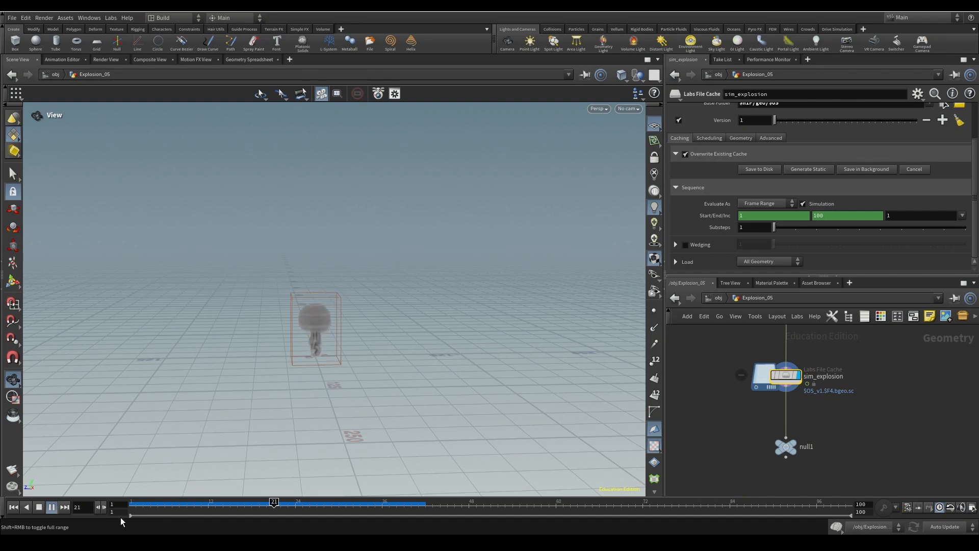
left_click(40, 507)
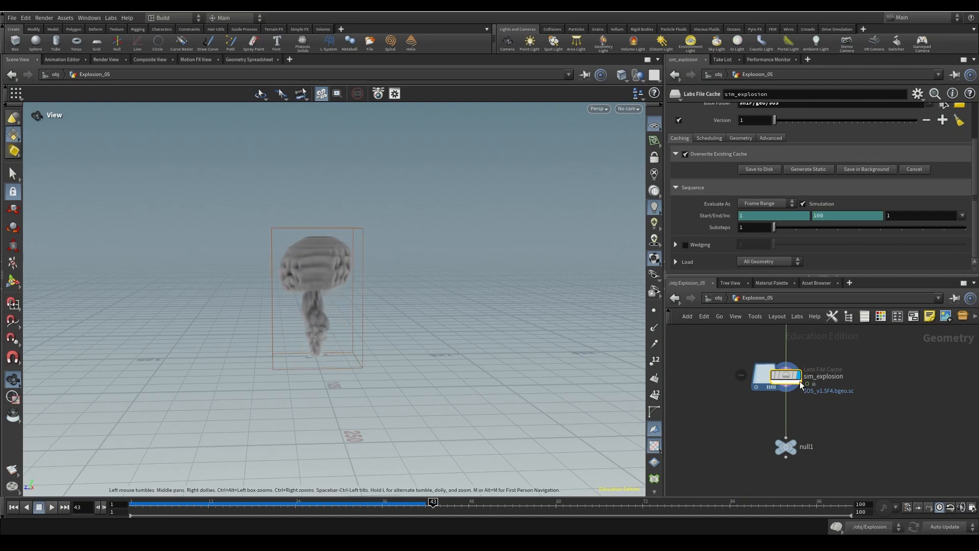
- Bypass the sim_explosion cache and replay the simulation from frame 1 to frame 47
mouse_move(800, 384)
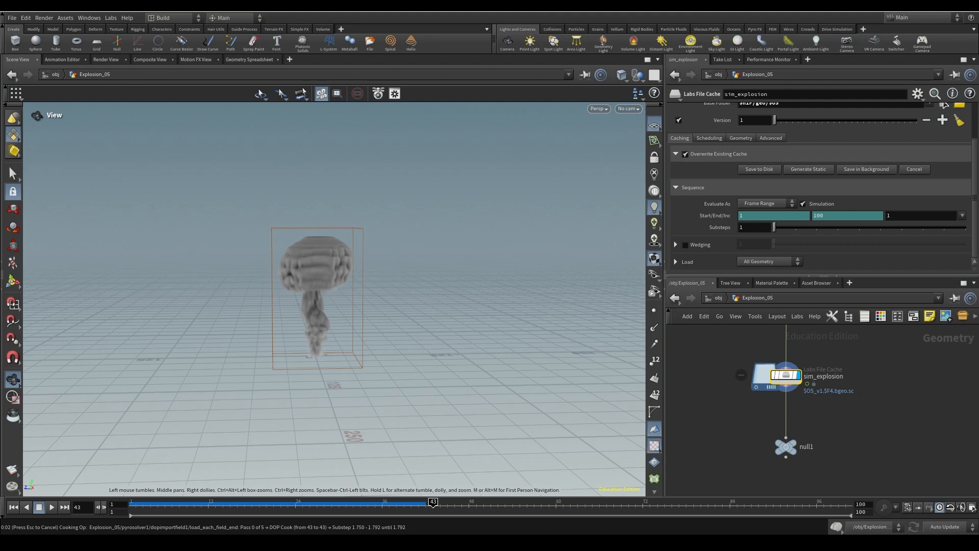
left_click(774, 376)
left_click(14, 507)
left_click(52, 507)
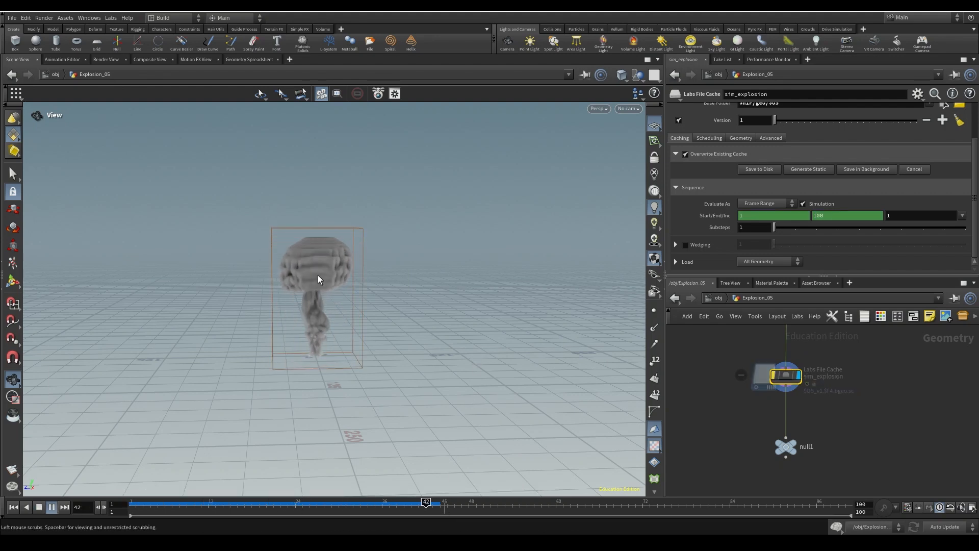
left_click(41, 504)
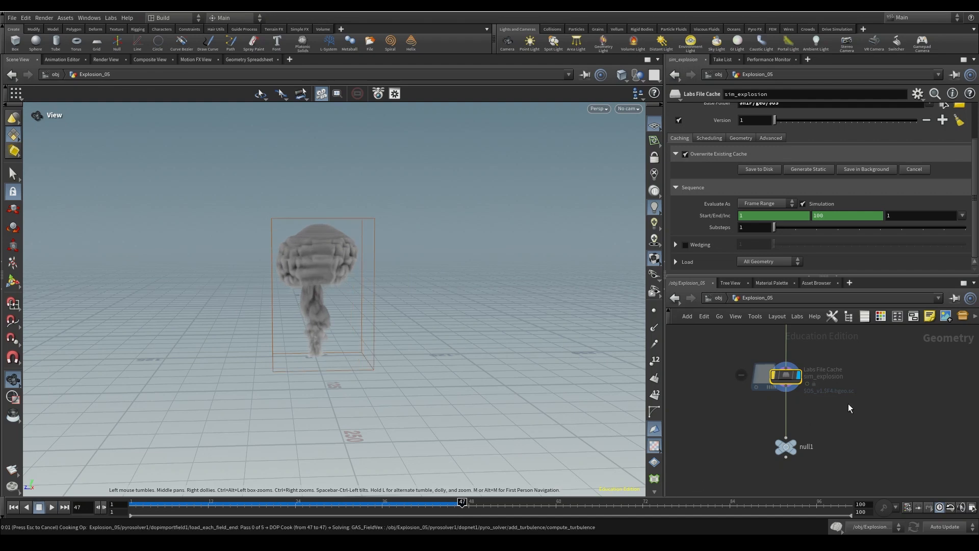
- Pan through the Explosion_05 node chain, from set_temp and set_burn to its top and end
scroll(846, 403, "down", 2)
middle_click_drag(848, 347, 836, 525)
middle_click_drag(811, 339, 794, 473)
scroll(826, 451, "down", 5)
scroll(861, 357, "down", 1)
middle_click_drag(861, 357, 835, 312)
middle_click_drag(840, 445, 841, 399)
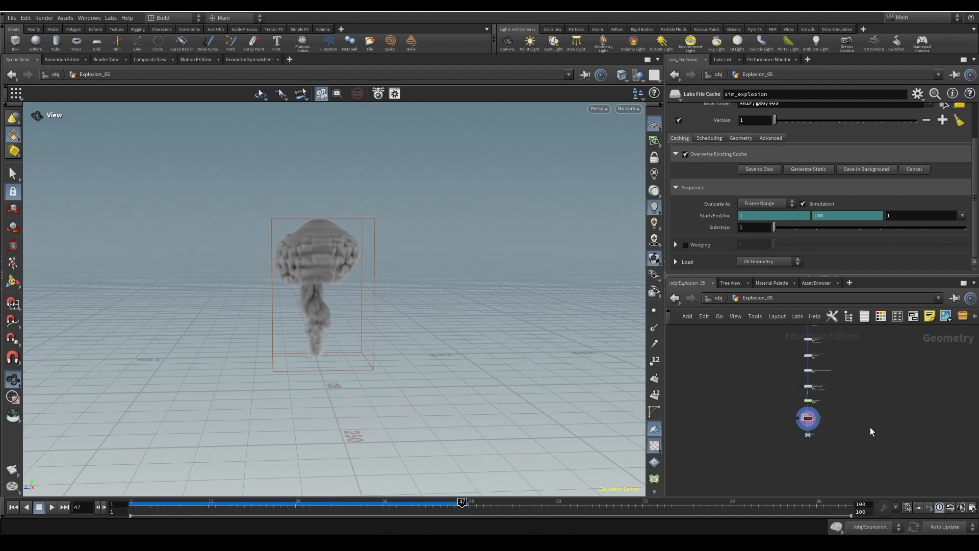
- Save Tutorial_tops.hipnc and delete the four TOP nodes inside topnet1
key("u")
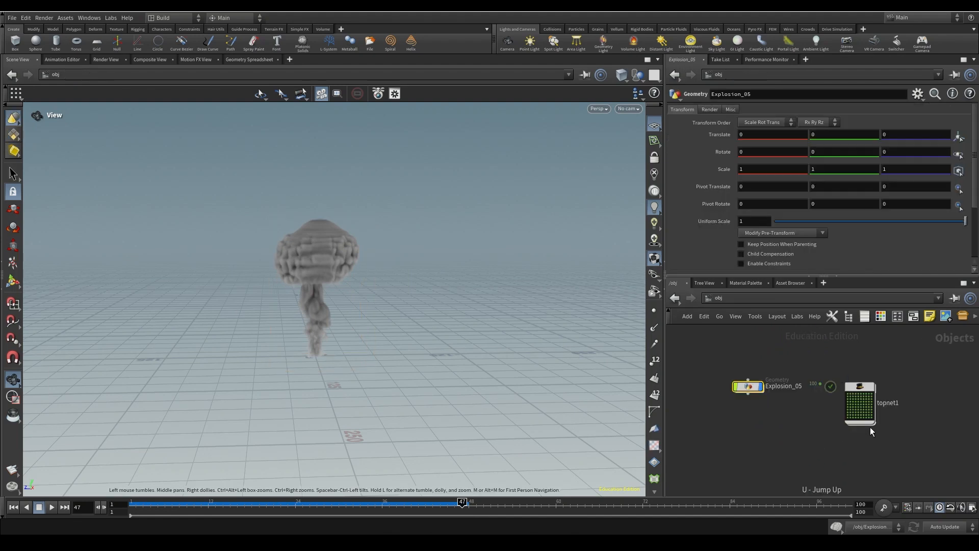
double_click(861, 395)
key("h")
key("ctrl+s")
left_click_drag(805, 369, 852, 455)
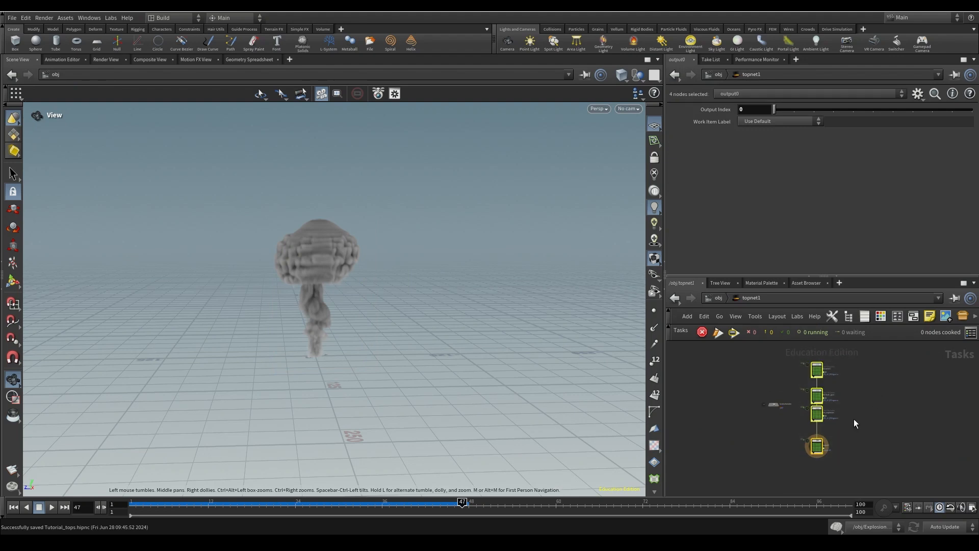
key("Delete")
- Return to Explosion_05 and pan up to attribwrangle1, popnet and particle_initial
key("u")
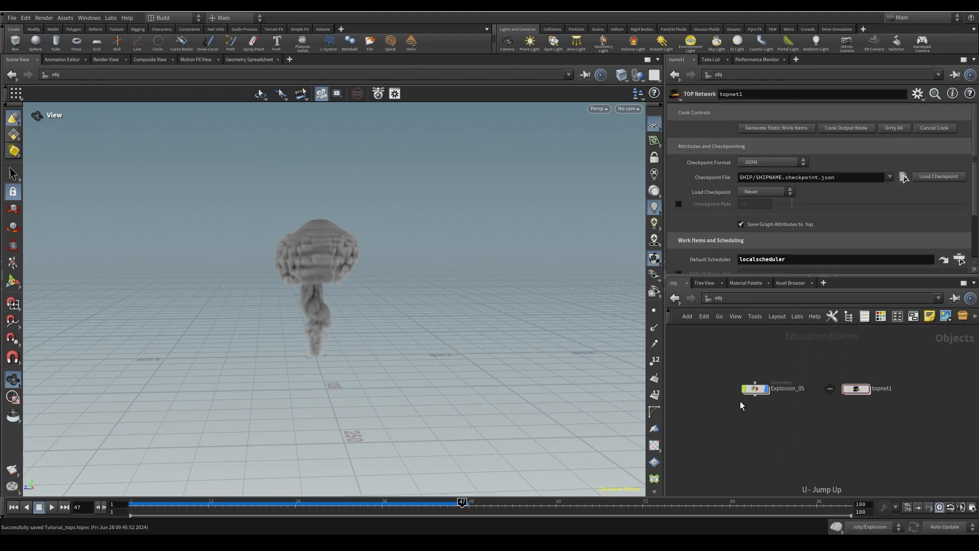
left_click(123, 504)
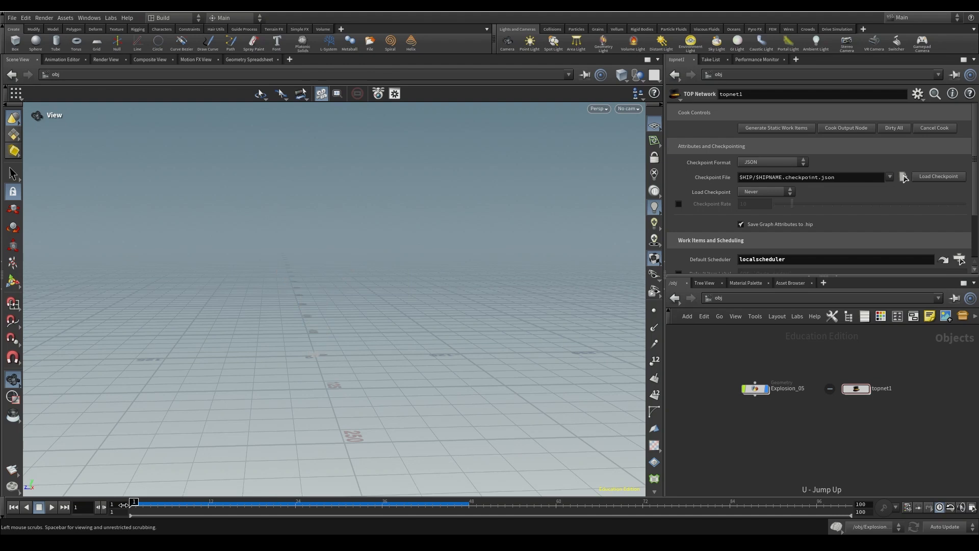
double_click(757, 389)
middle_click_drag(835, 375, 820, 524)
middle_click_drag(844, 363, 842, 314)
scroll(807, 431, "up", 4)
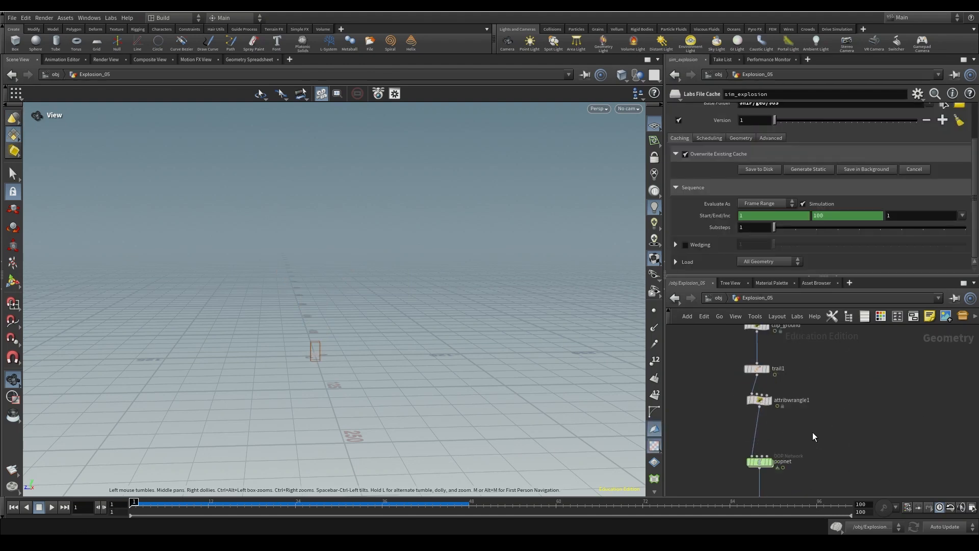
middle_click_drag(813, 435, 842, 315)
- Delete the particle_initial, sim_explosion and attribute_pyro Labs File Cache nodes
left_click(788, 384)
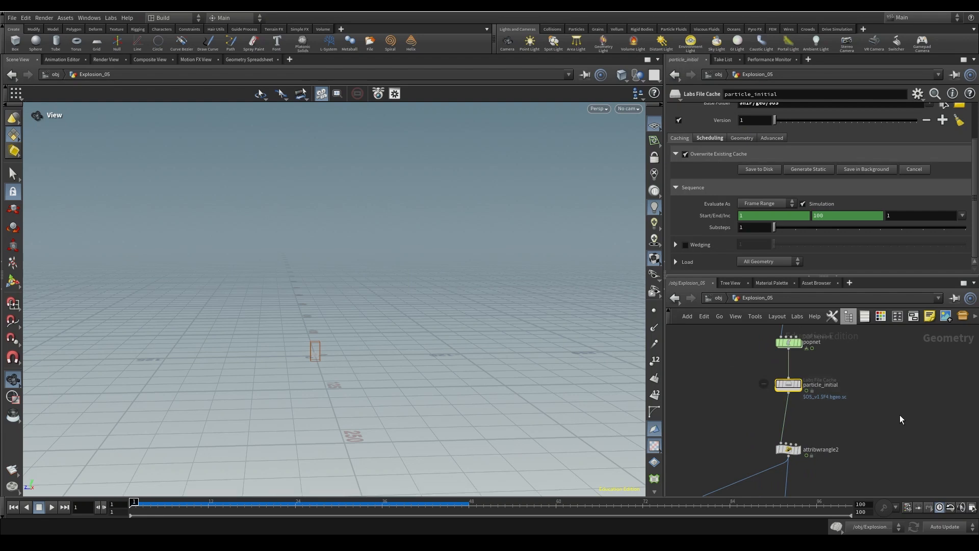
key("Delete")
middle_click_drag(831, 430, 822, 255)
middle_click_drag(826, 471, 822, 404)
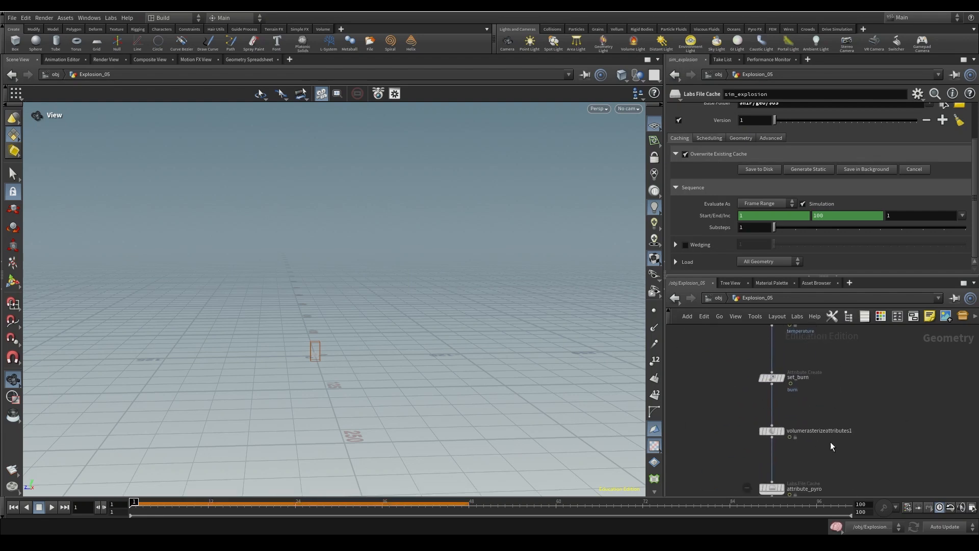
middle_click_drag(839, 473, 833, 339)
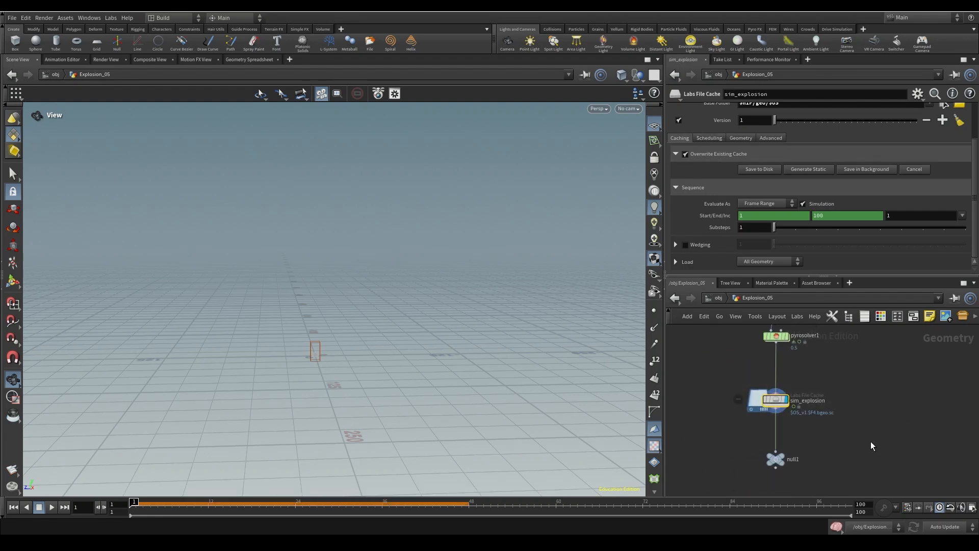
key("Delete")
middle_click_drag(848, 352, 824, 440)
left_click_drag(713, 455, 819, 482)
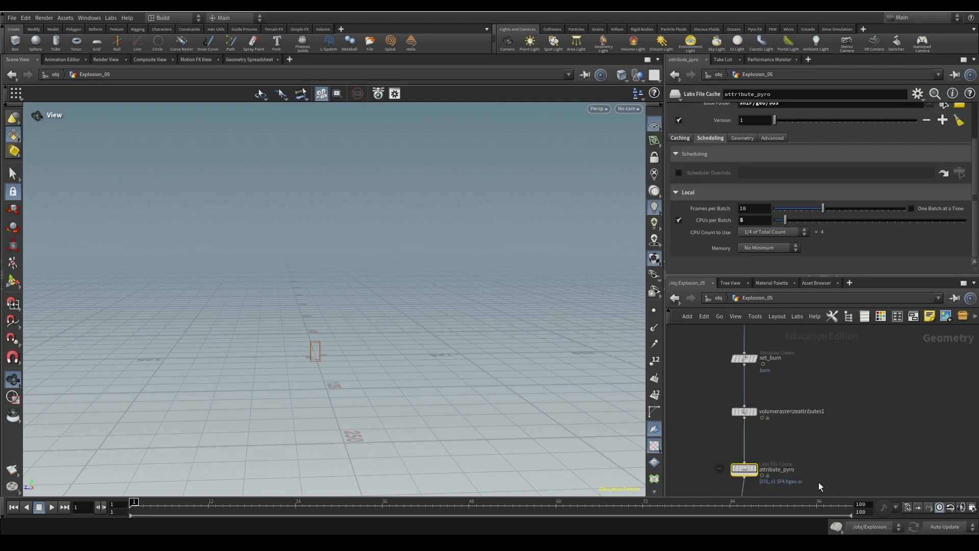
key("Delete")
- Play the uncached smoke simulation down at null1, then rewind to frame 1
scroll(821, 446, "down", 4)
middle_click_drag(832, 363, 836, 333)
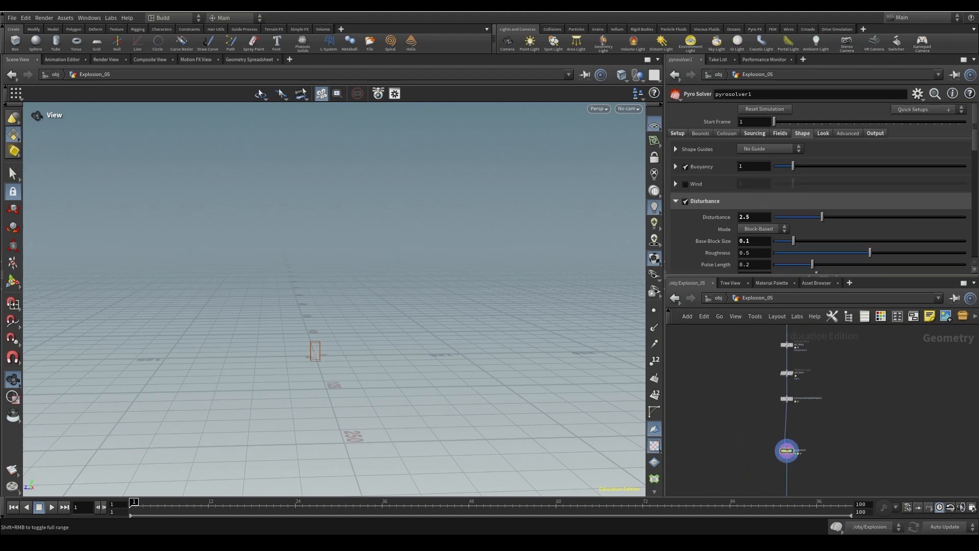
middle_click_drag(799, 473, 792, 411)
scroll(784, 446, "up", 4)
left_click(51, 506)
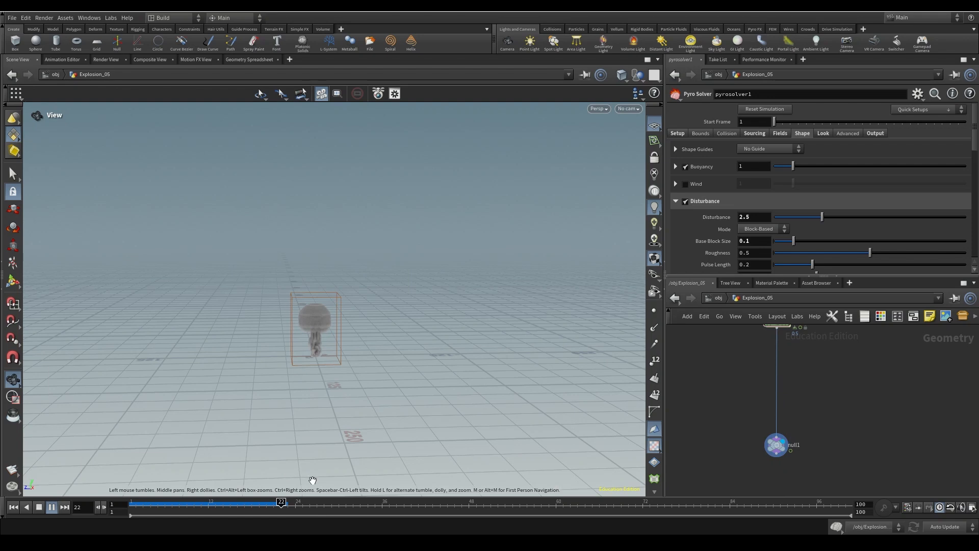
left_click(13, 507)
- Display and frame the pointreplicate1 points, then the noise_P displaced points, in the viewport
middle_click_drag(906, 410, 910, 492)
middle_click_drag(865, 352, 866, 483)
middle_click_drag(847, 352, 811, 480)
middle_click_drag(804, 355, 806, 392)
middle_click_drag(789, 450, 790, 388)
left_click(758, 418)
key("f")
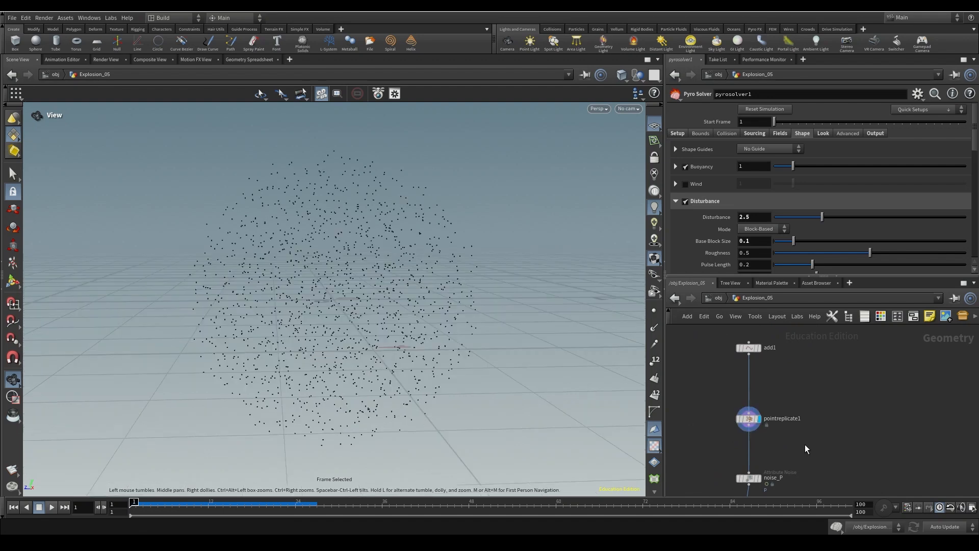
left_click(759, 478)
middle_click_drag(853, 420, 856, 378)
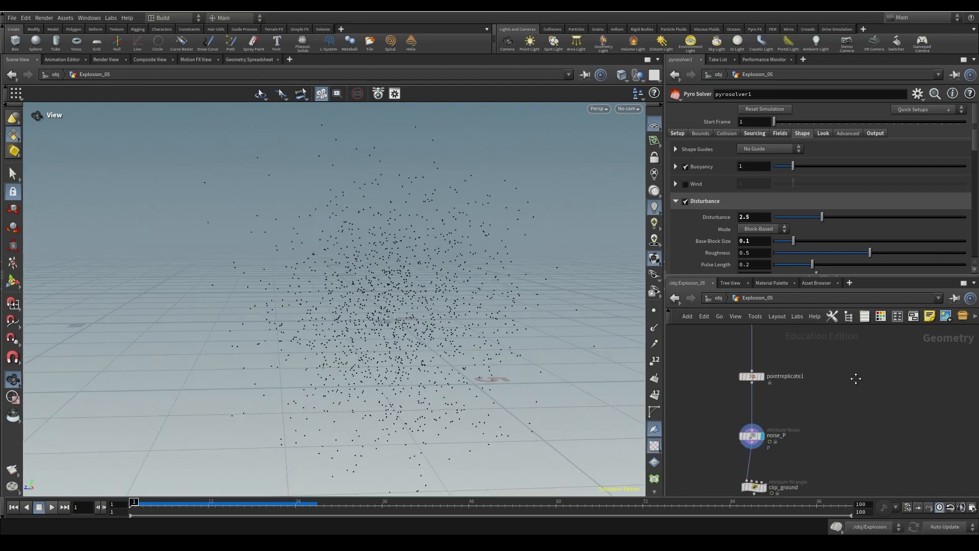
- Play the particle animation and inspect clip_ground's VEX code
left_click(57, 507)
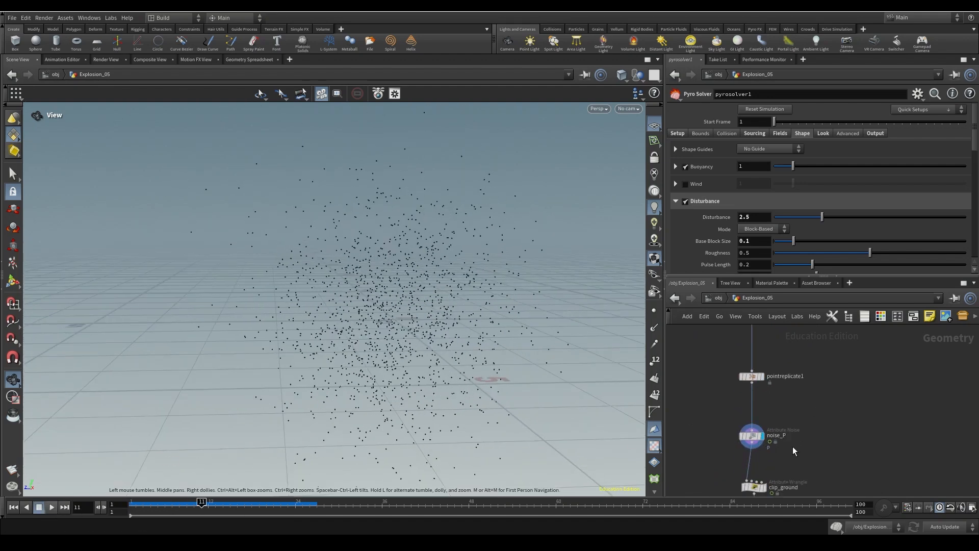
middle_click_drag(792, 445, 802, 412)
left_click(775, 457)
left_click(50, 508)
scroll(308, 332, "down", 5)
middle_click_drag(399, 272, 363, 277)
middle_click_drag(837, 444, 838, 380)
left_click_drag(763, 433, 764, 424)
middle_click_drag(816, 470, 815, 403)
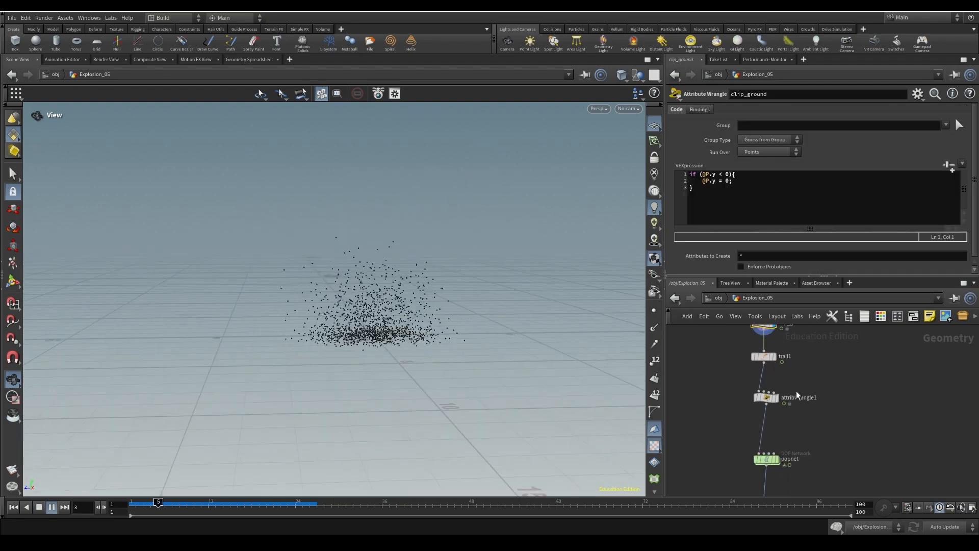
- Rename the velocity wrangle attribwrangle1 to set_vel
left_click(798, 397)
double_click(798, 397)
type("set_vel")
key("Return")
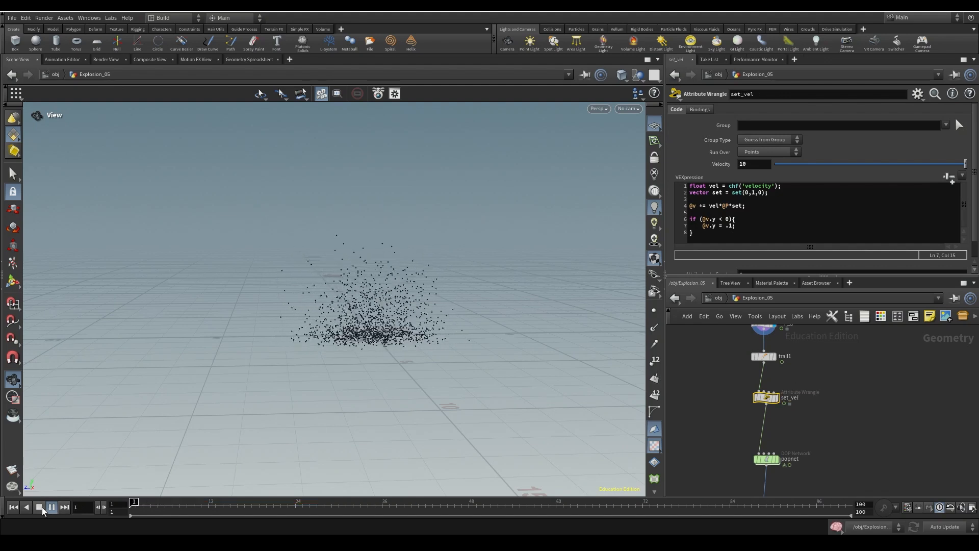
- Review popnet's simulation settings and replay the particle simulation from frame 1
middle_click_drag(874, 475, 866, 416)
left_click(750, 404)
right_click_drag(395, 380, 176, 418)
left_click(14, 507)
left_click(50, 507)
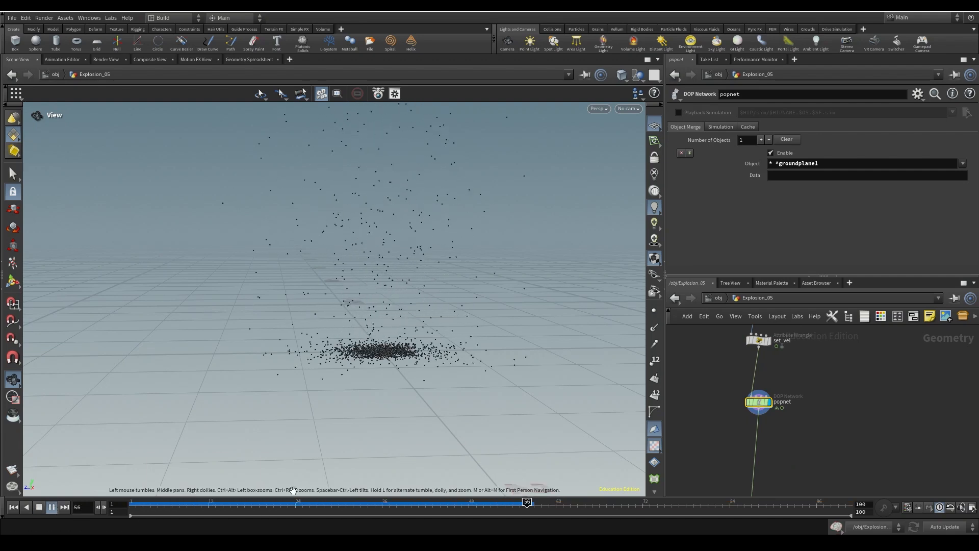
left_click(13, 507)
- Bring attribwrangle2 below popnet into view and clear the popnet selection
middle_click_drag(466, 310, 407, 270)
middle_click_drag(804, 466, 836, 418)
left_click(836, 414)
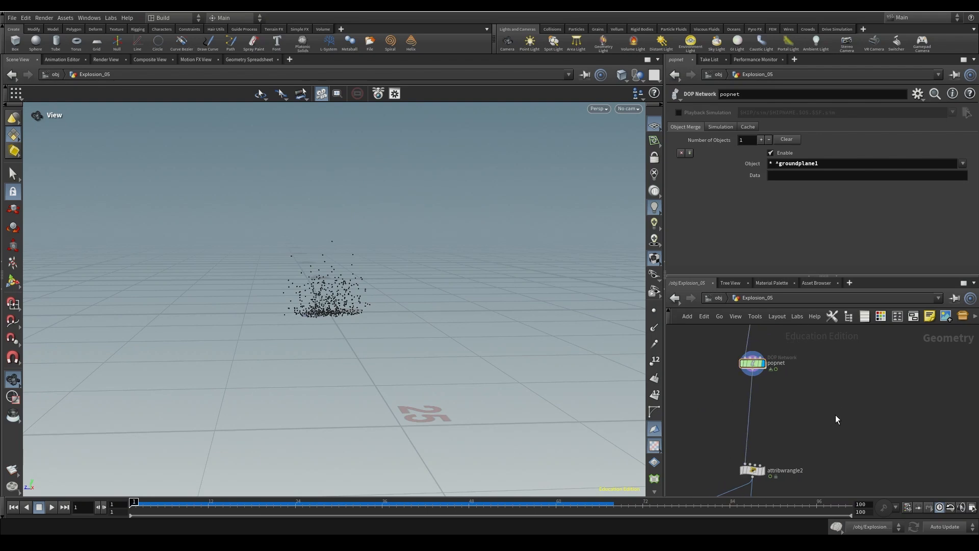
key("Tab")
- Drop a Labs File Cache node, filecache1, onto the popnet–attribwrangle2 wire
type("labs file cac")
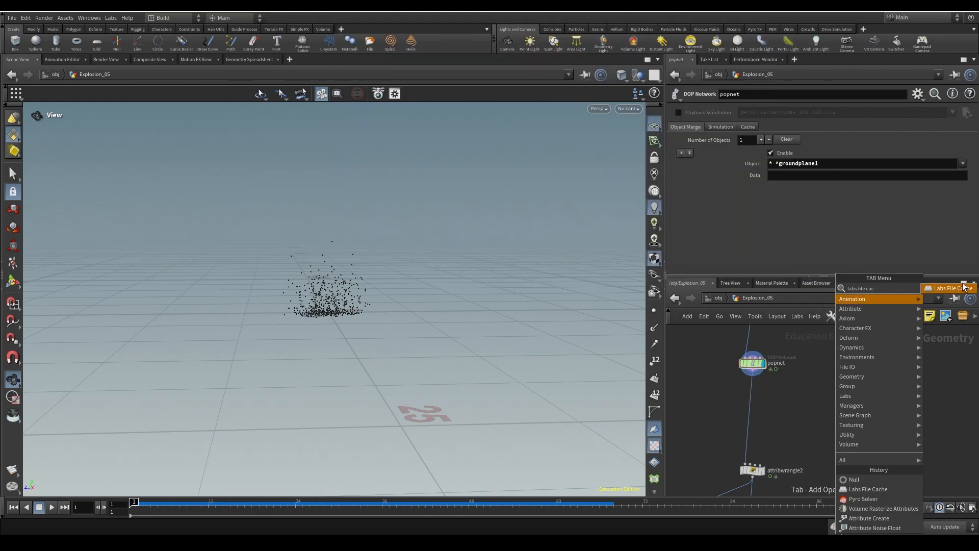
key("Return")
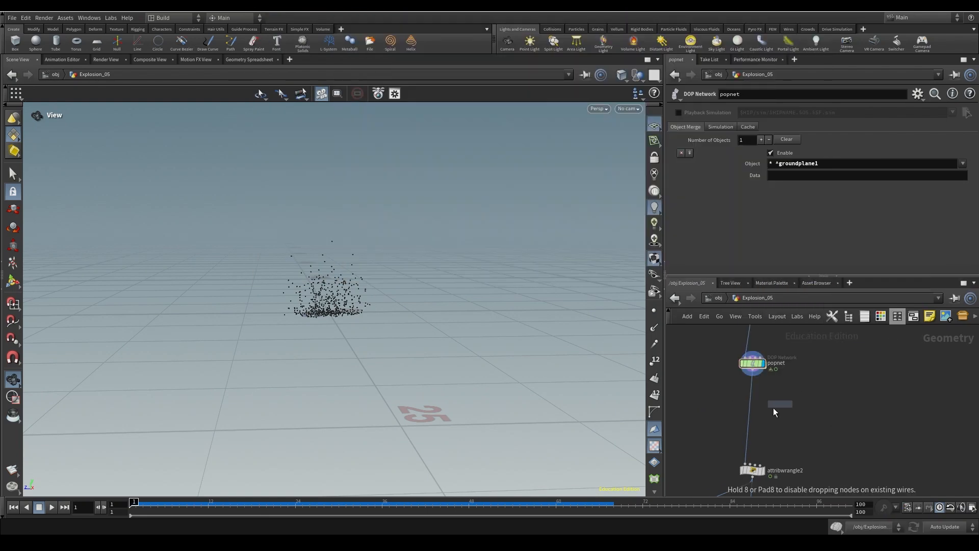
left_click(753, 422)
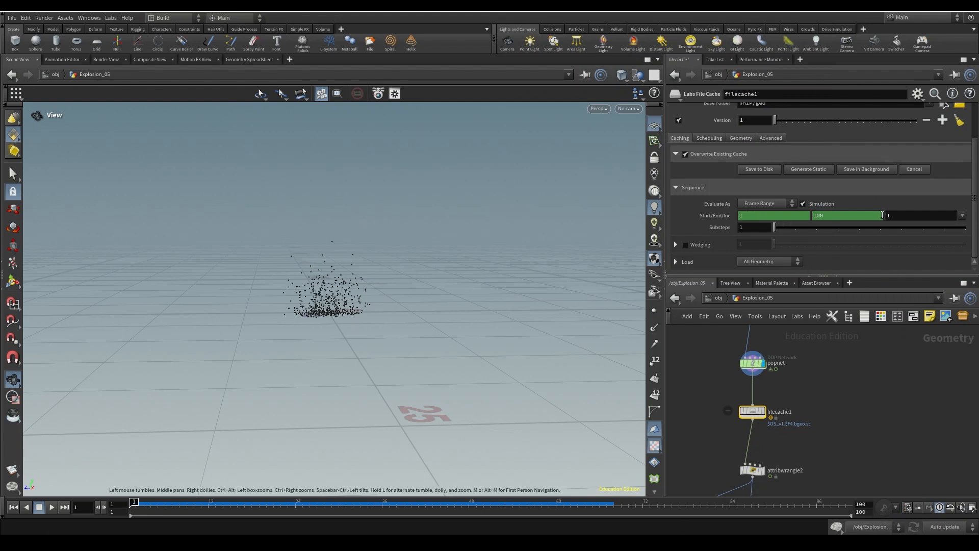
- Enable CPUs per Batch in filecache1's Scheduling settings and set it to 8
left_click(831, 216)
left_click(710, 138)
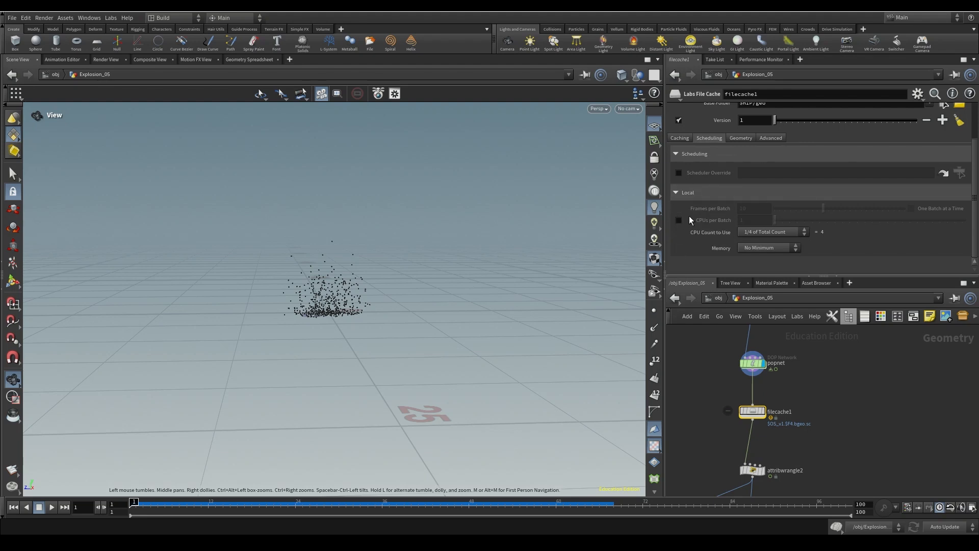
left_click(679, 221)
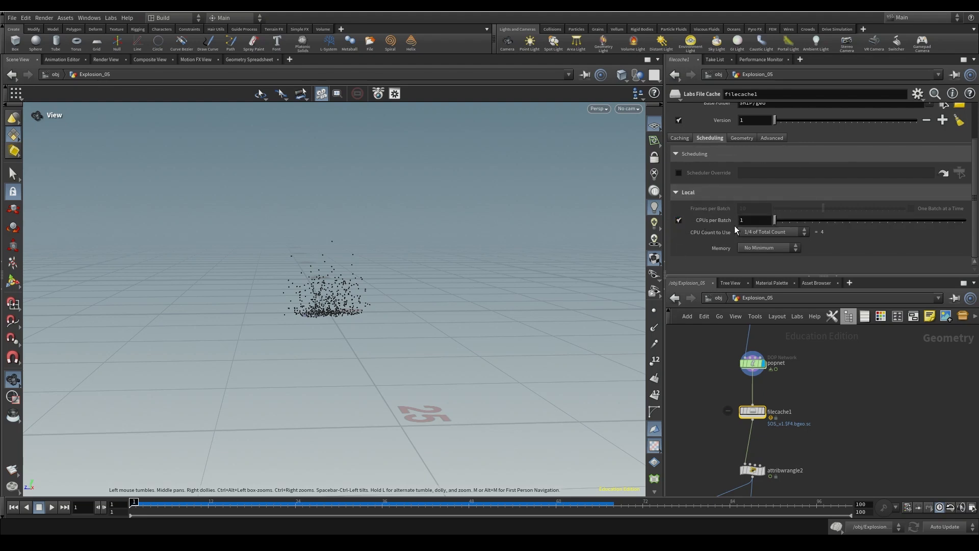
type("8")
key("Return")
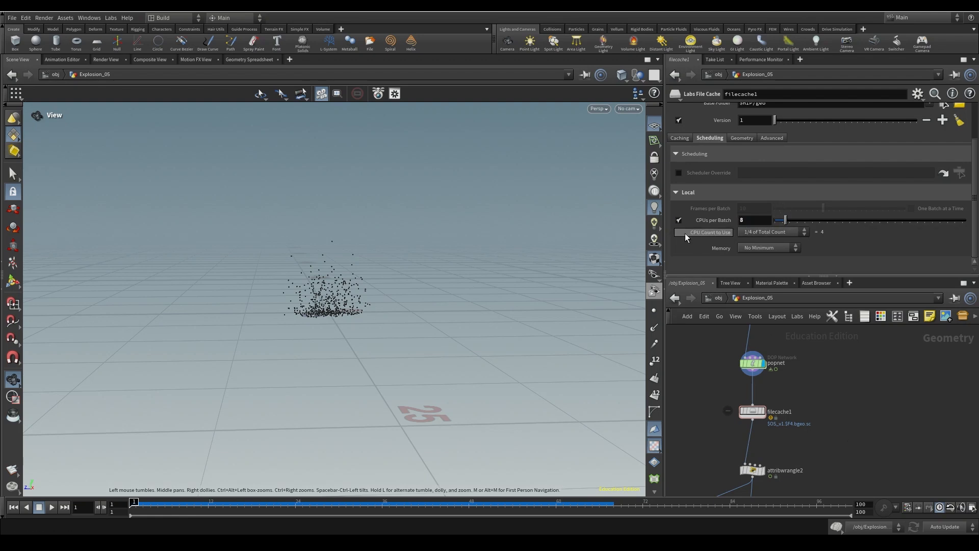
left_click(754, 232)
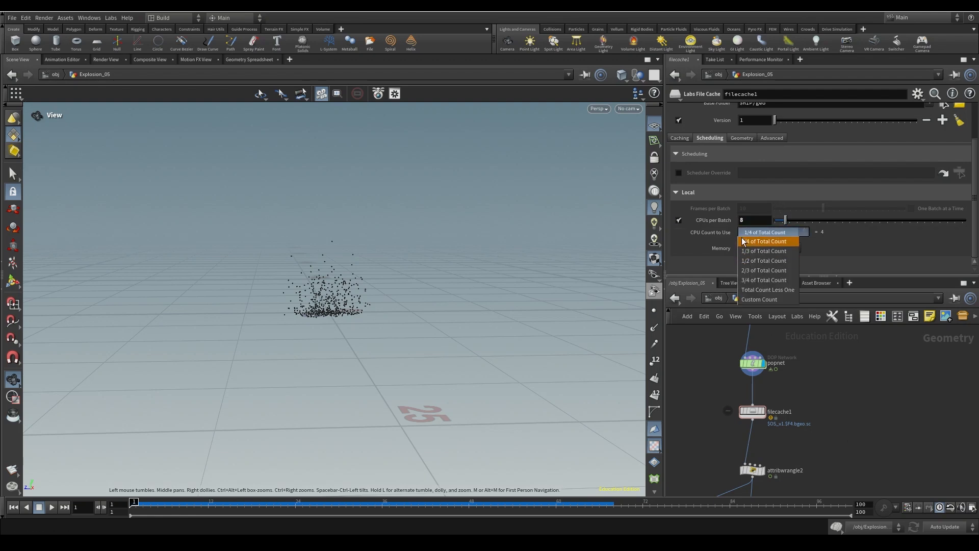
left_click(742, 241)
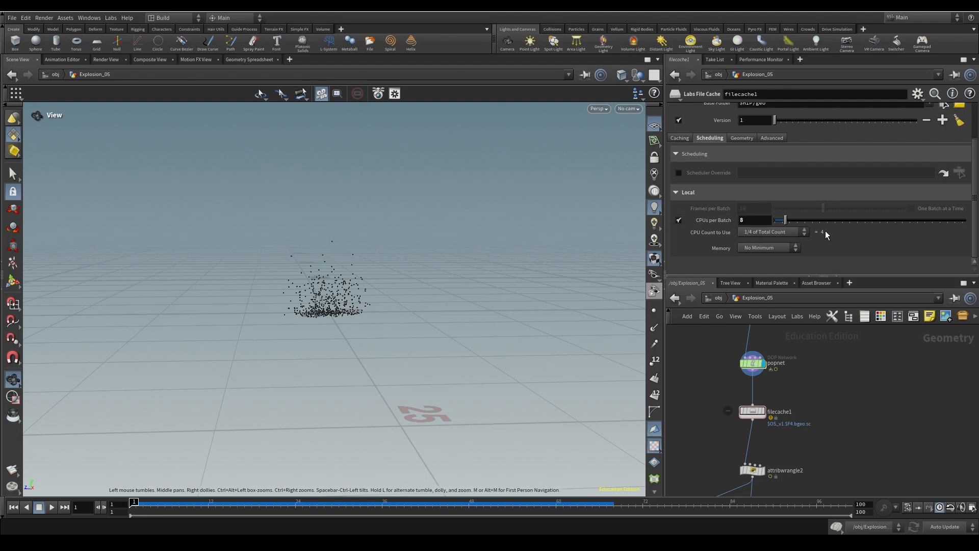
left_click(755, 220)
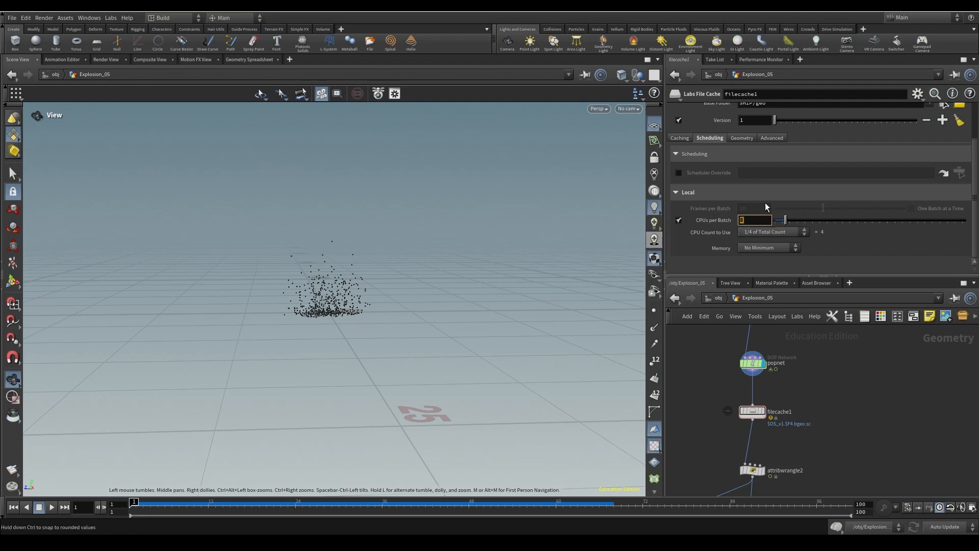
left_click(757, 415)
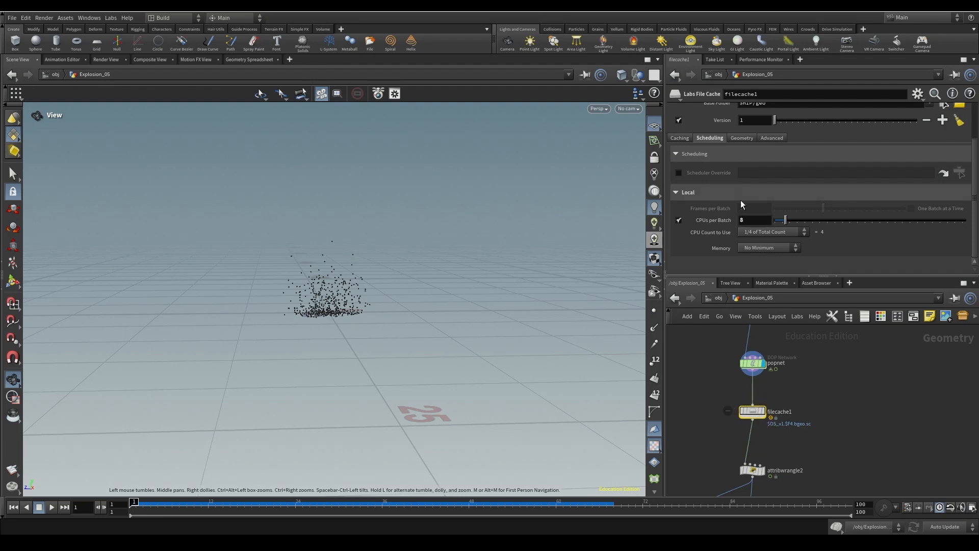
- Rename filecache1 to pop_sim and set its Base Folder to $HIP/geo/$OS
middle_click_drag(779, 397, 789, 360)
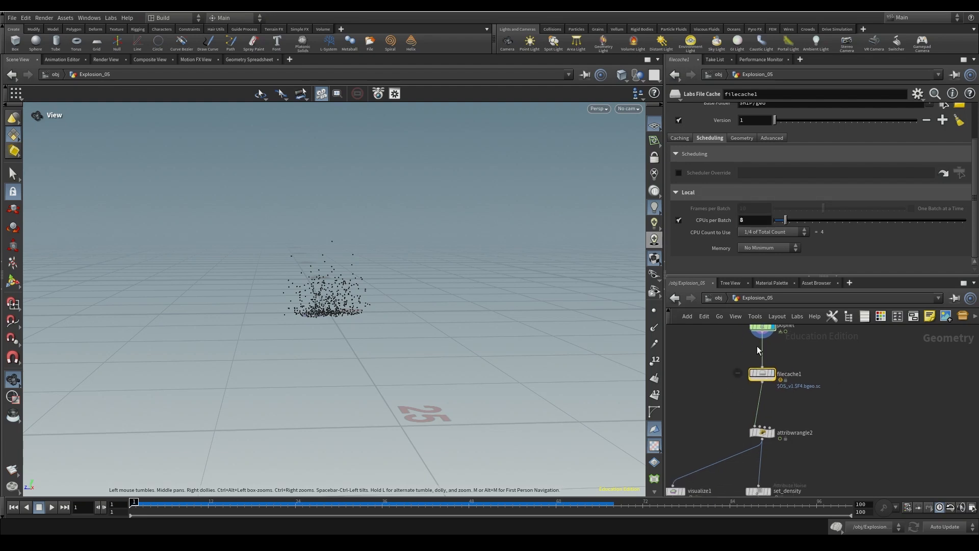
scroll(785, 158, "up", 3)
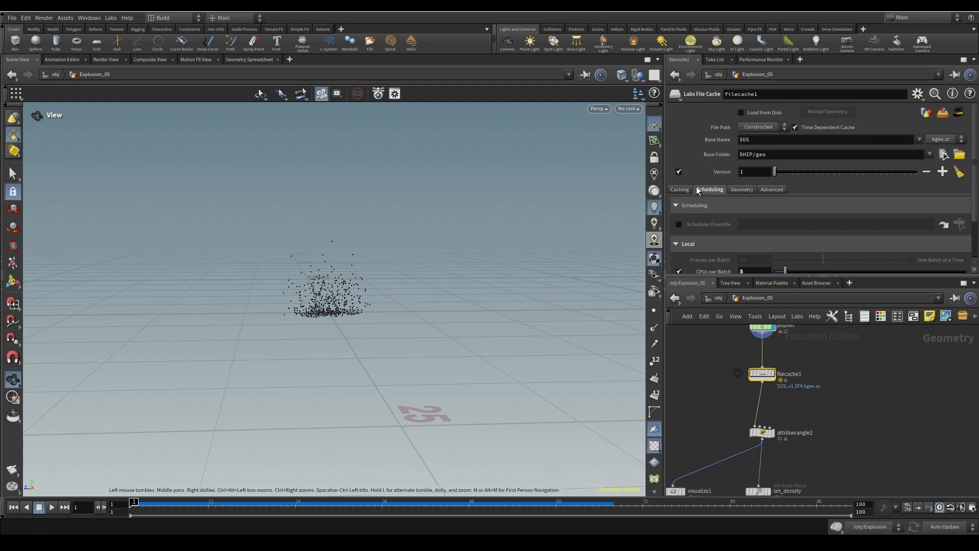
double_click(742, 94)
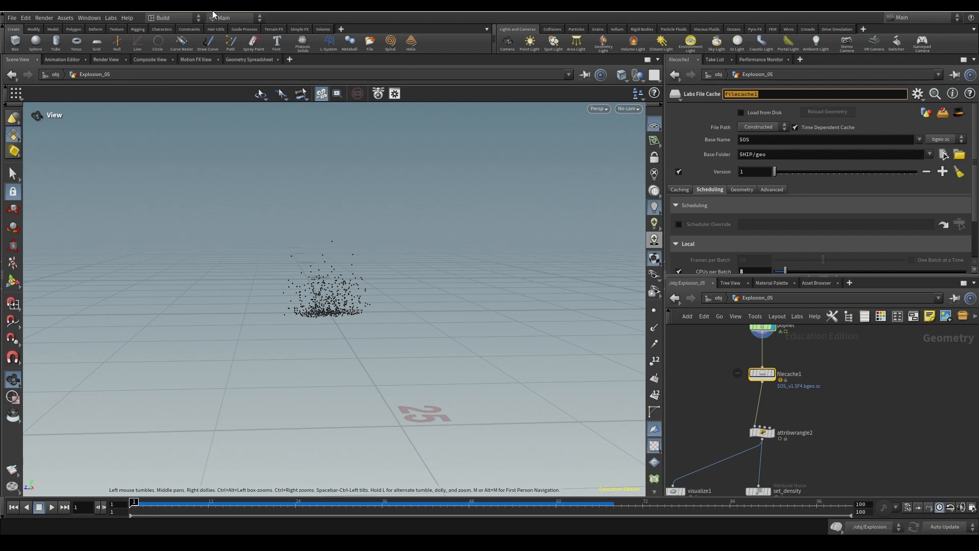
type("pop_sim")
left_click(788, 155)
type("/$OS")
key("Return")
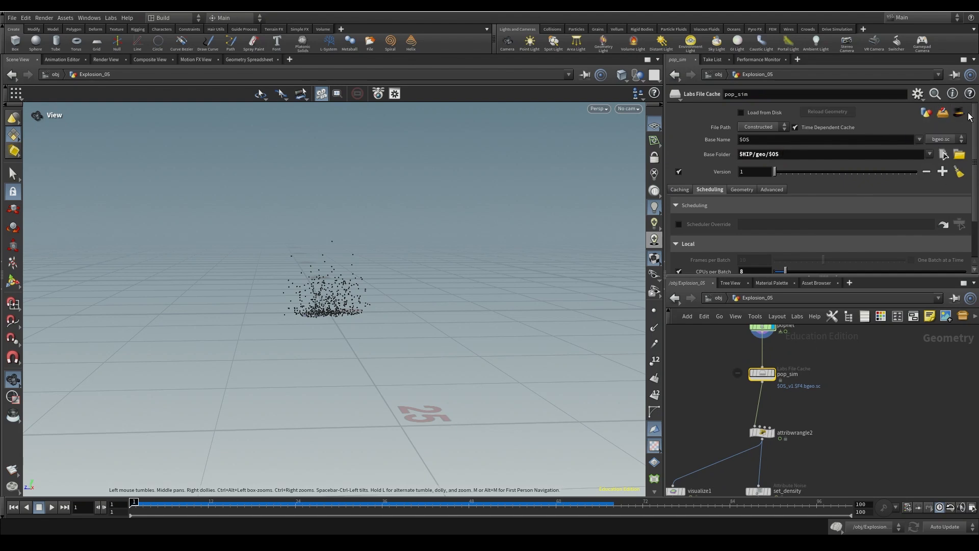
middle_click_drag(844, 358, 841, 406)
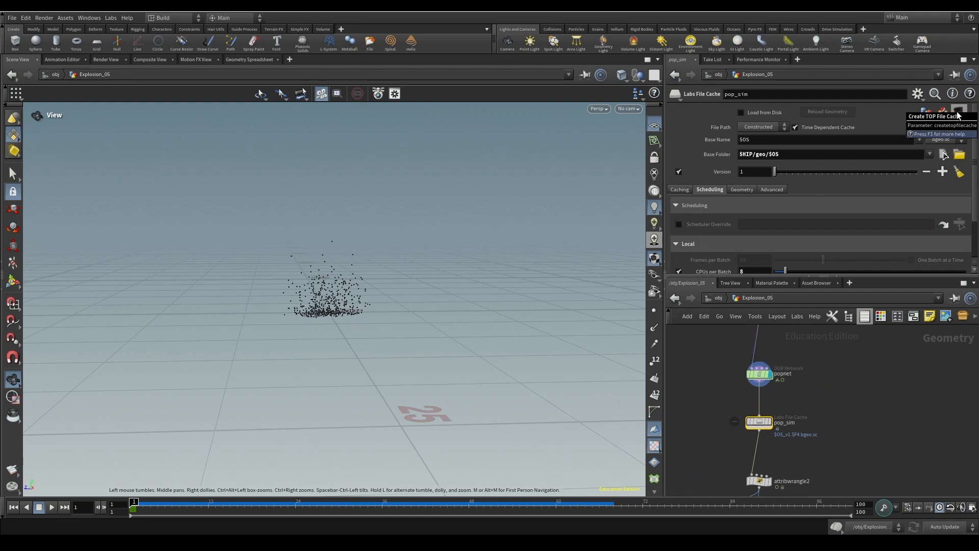
- Enter topnet1 and move pop_sim higher, clear of localscheduler
key("u")
double_click(856, 391)
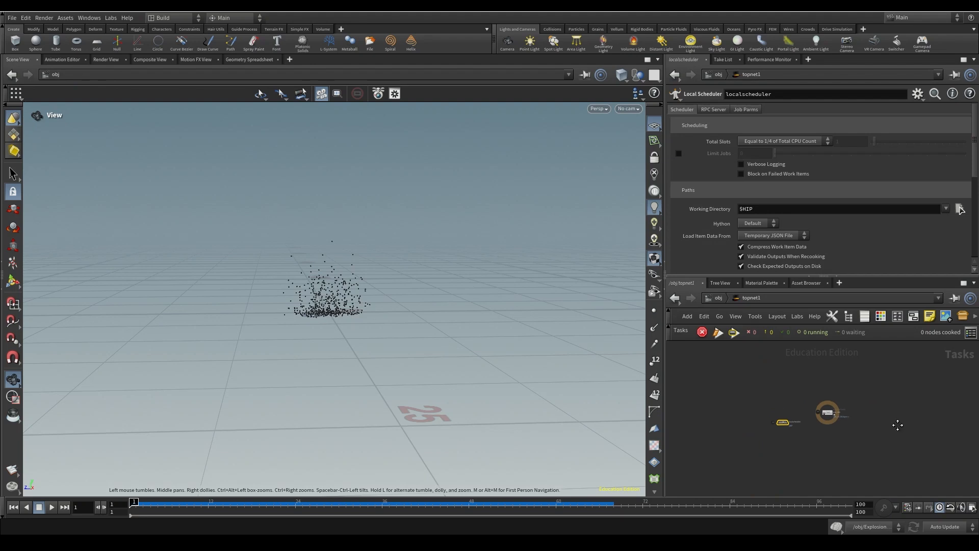
scroll(867, 423, "up", 5)
left_click_drag(851, 396, 790, 366)
middle_click_drag(784, 381, 841, 506)
scroll(834, 433, "down", 6)
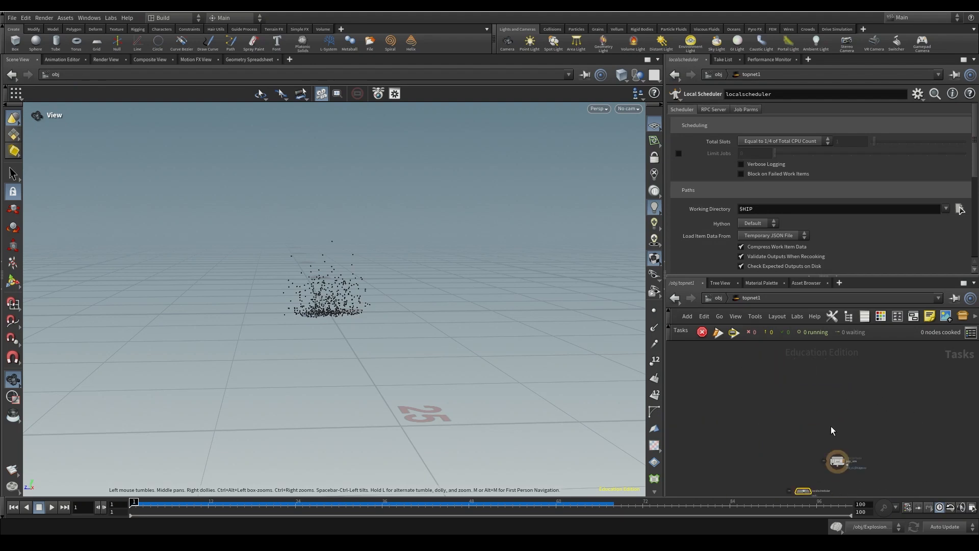
left_click_drag(837, 459, 836, 401)
scroll(838, 399, "up", 6)
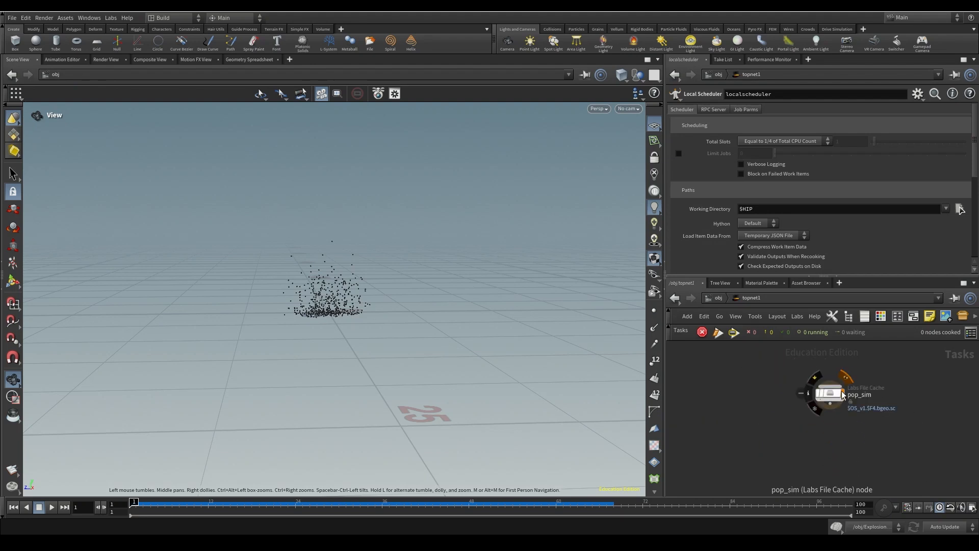
middle_click_drag(850, 473, 817, 474)
left_click_drag(821, 390, 826, 366)
- Add an Output node below pop_sim and wire pop_sim into it
key("Tab")
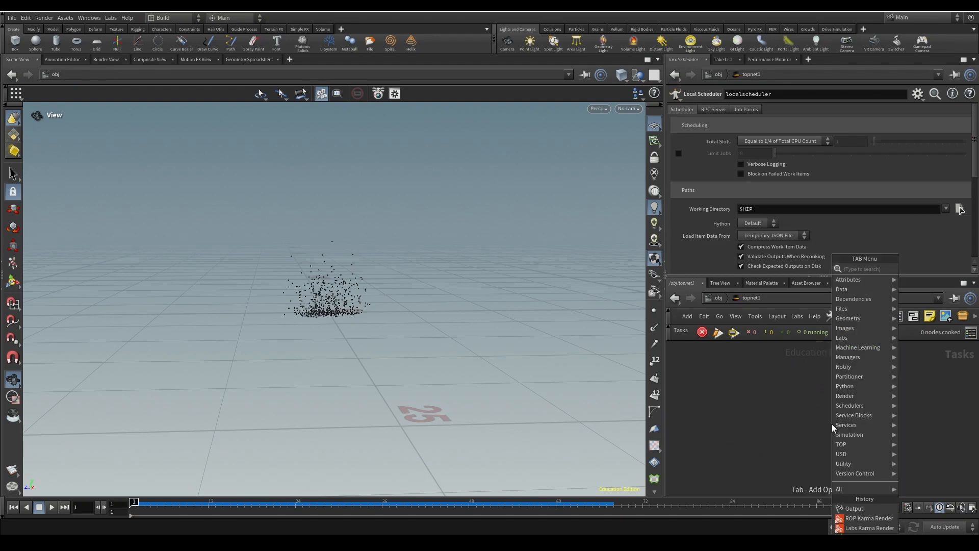
type("outp")
key("Return")
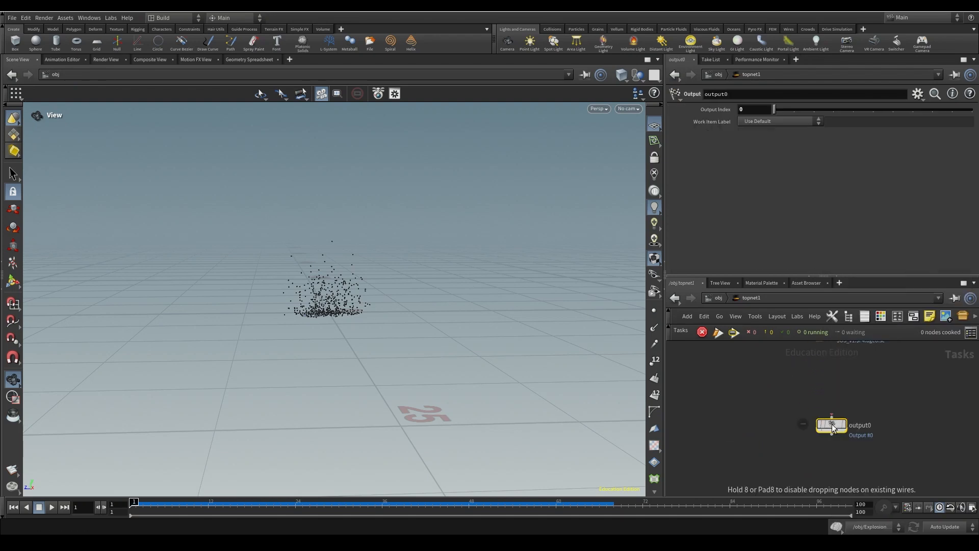
left_click(823, 479)
left_click_drag(815, 393, 827, 472)
middle_click_drag(848, 473, 857, 449)
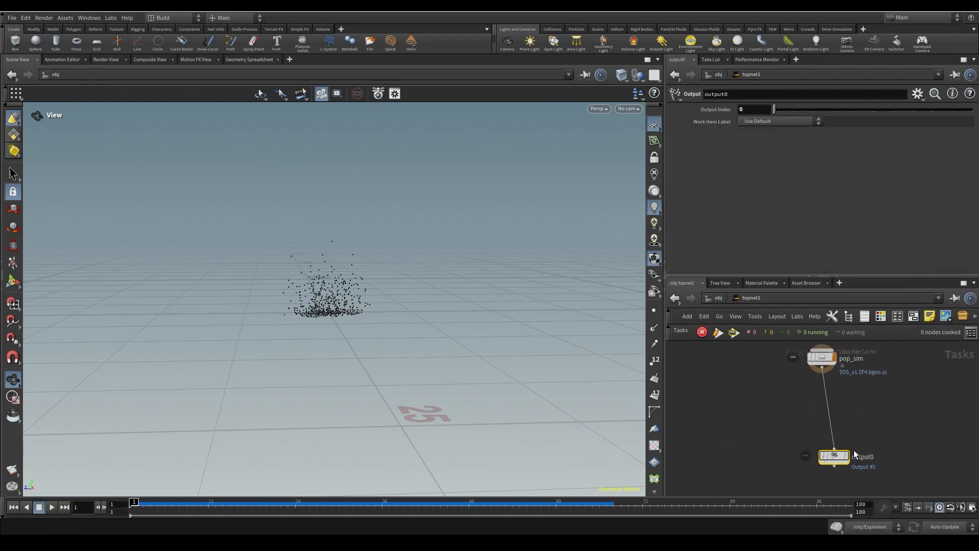
left_click_drag(840, 458, 833, 466)
- Rename the output node to Final_Cache_Out and line it up below localscheduler
double_click(854, 462)
type("F")
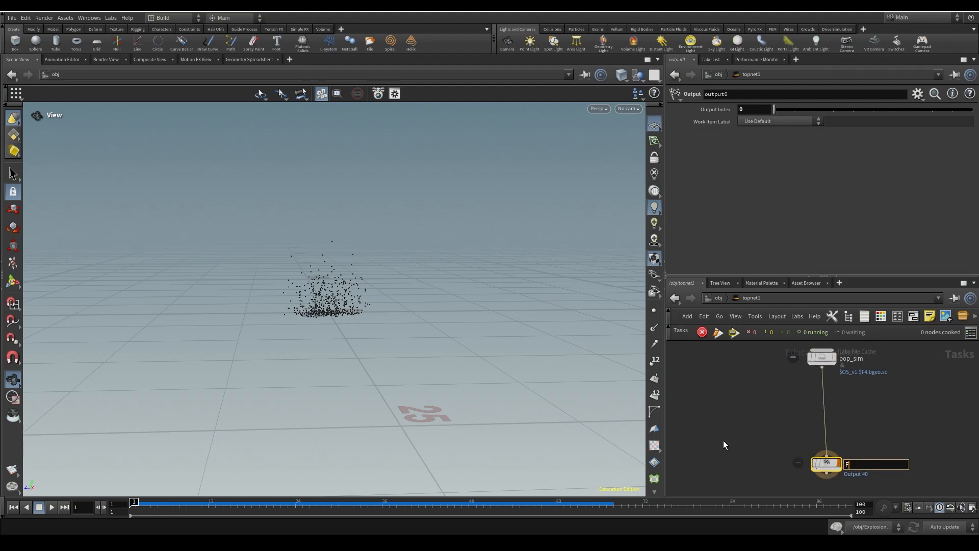
type("inal_Cache_Out")
key("Return")
key("l")
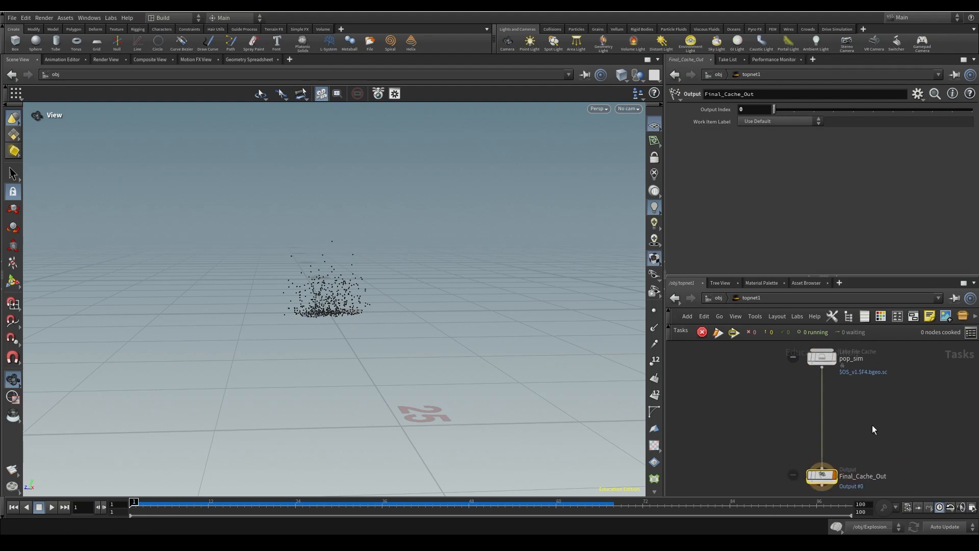
key("h")
left_click_drag(830, 437, 830, 478)
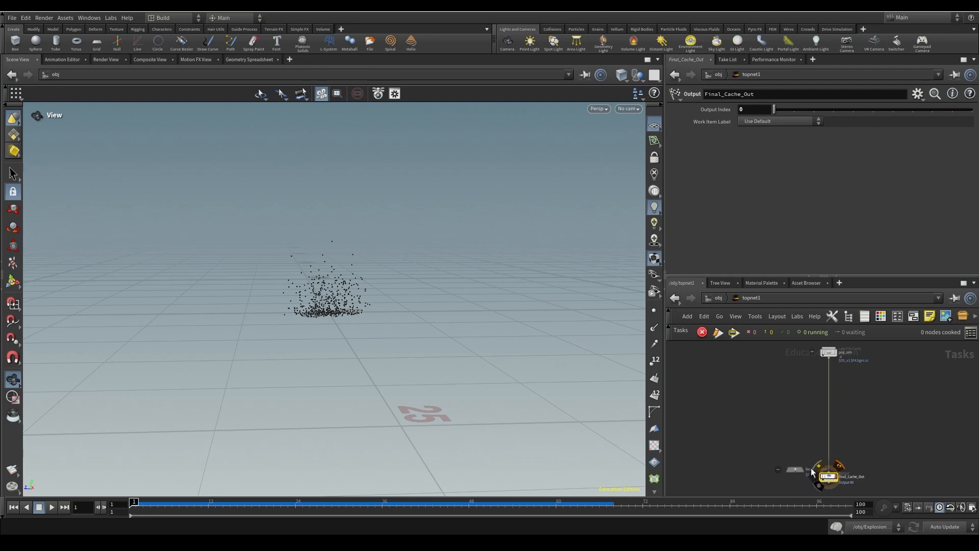
- Move localscheduler up and left, check its settings, then go back into Explosion_05
left_click_drag(798, 470, 684, 399)
middle_click_drag(715, 397, 778, 407)
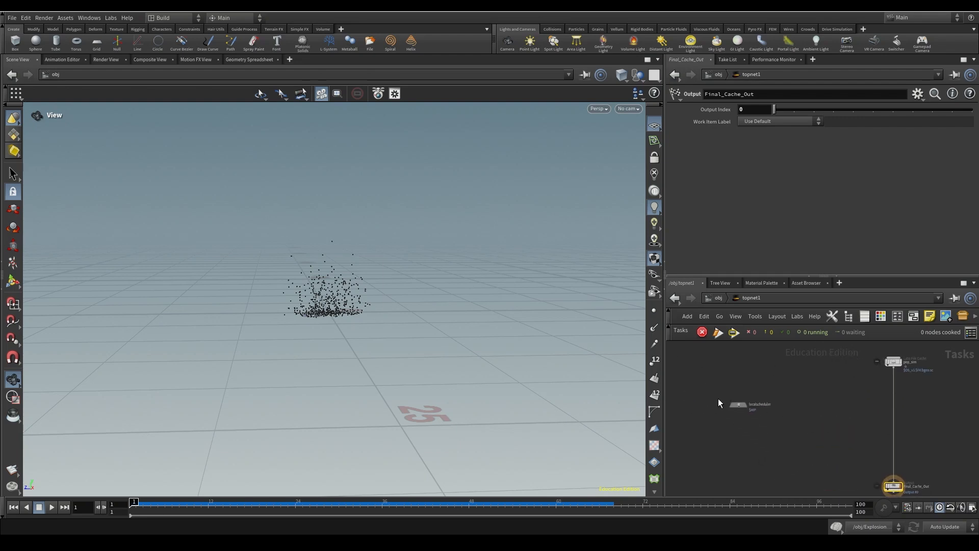
scroll(717, 387, "up", 4)
left_click(765, 440)
middle_click_drag(954, 454, 792, 422)
scroll(800, 423, "down", 4)
middle_click_drag(707, 408, 774, 413)
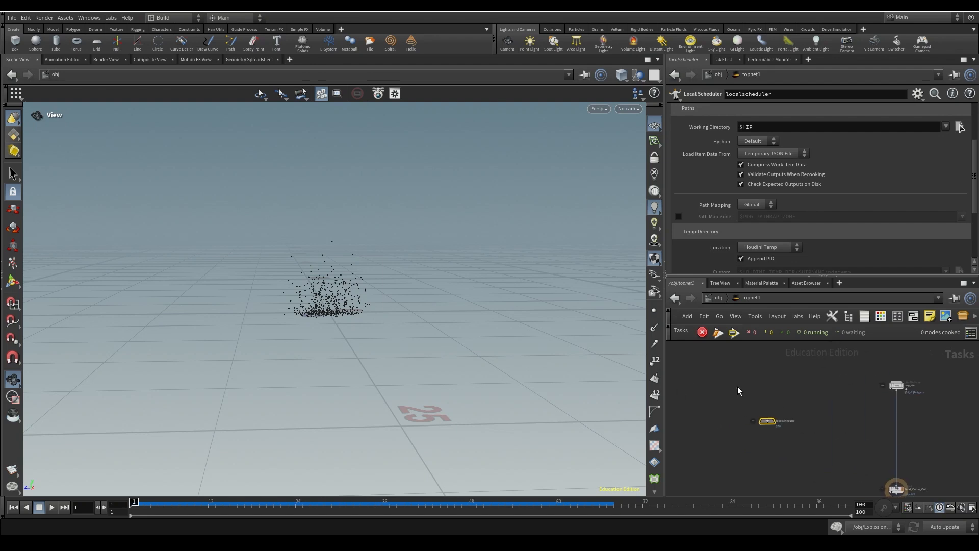
middle_click_drag(880, 412, 780, 405)
middle_click_drag(698, 387, 785, 400)
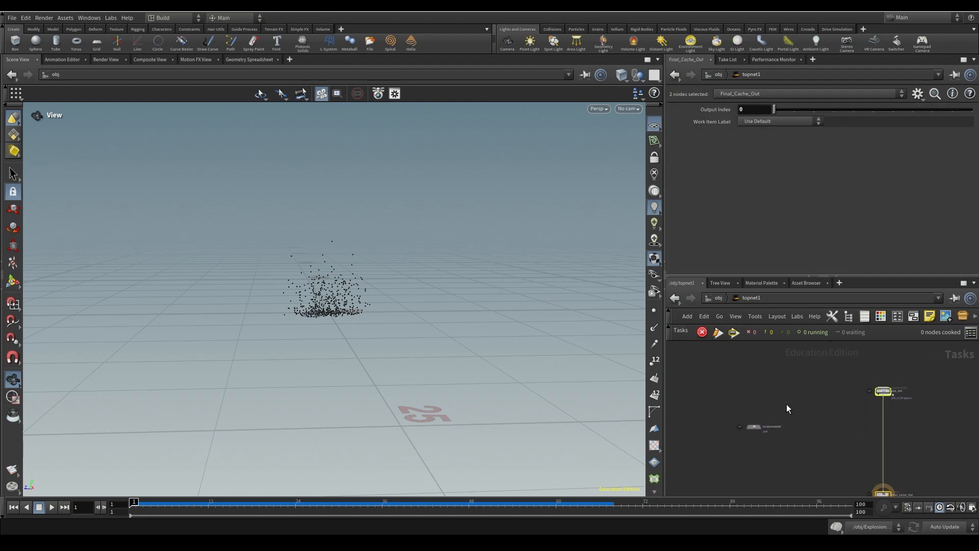
key("u")
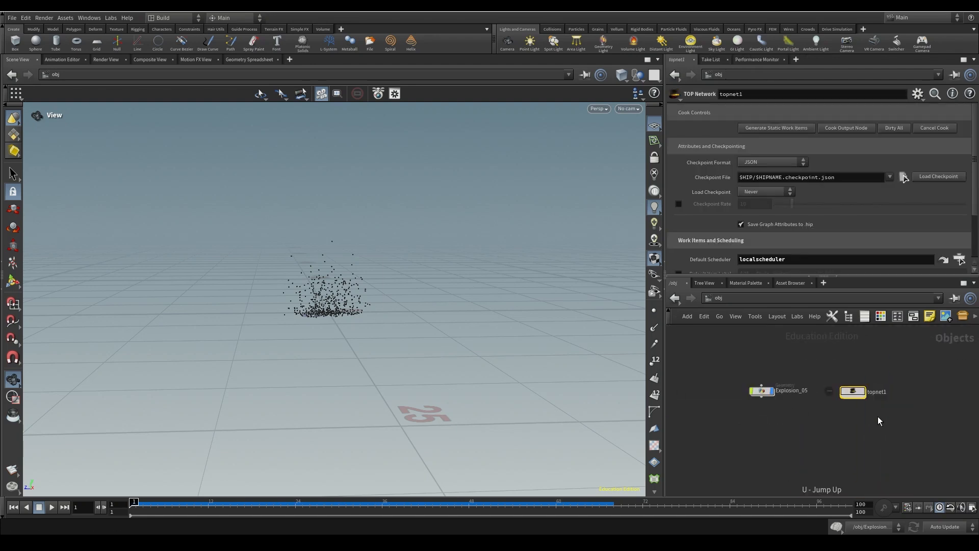
double_click(762, 392)
- Set the display flag on volumerasterizeattributes1 to show the rasterized volume
middle_click_drag(827, 425, 866, 446)
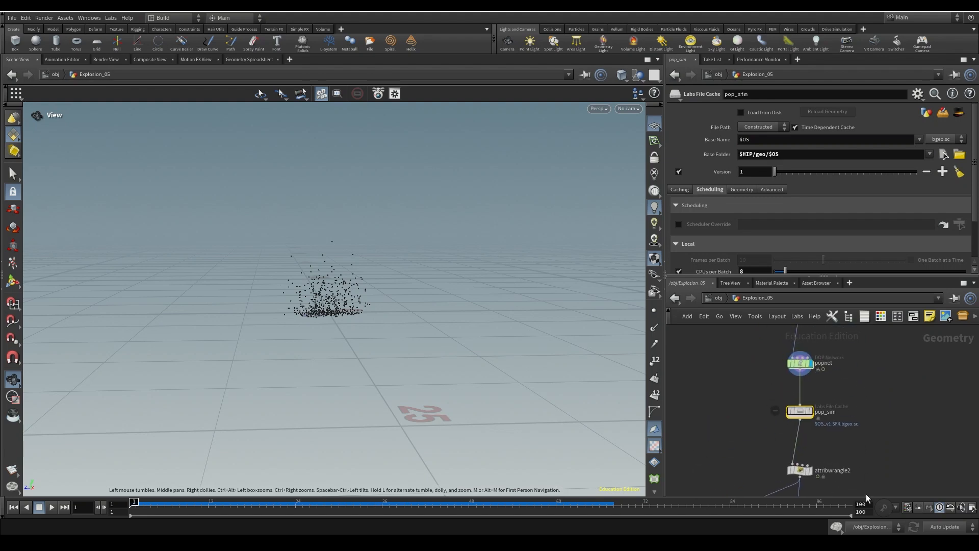
middle_click_drag(859, 408, 887, 343)
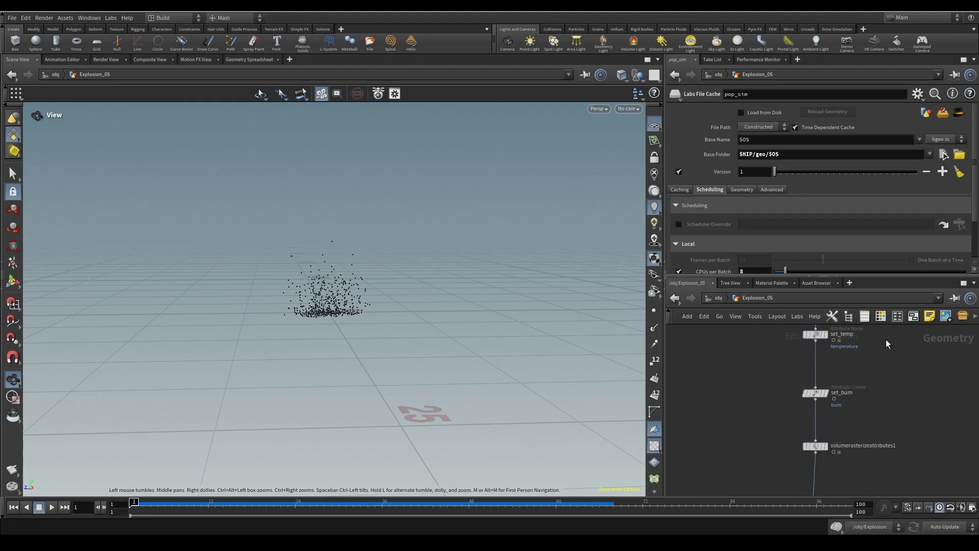
middle_click_drag(890, 385, 869, 337)
middle_click_drag(838, 384, 829, 285)
middle_click_drag(834, 406, 844, 380)
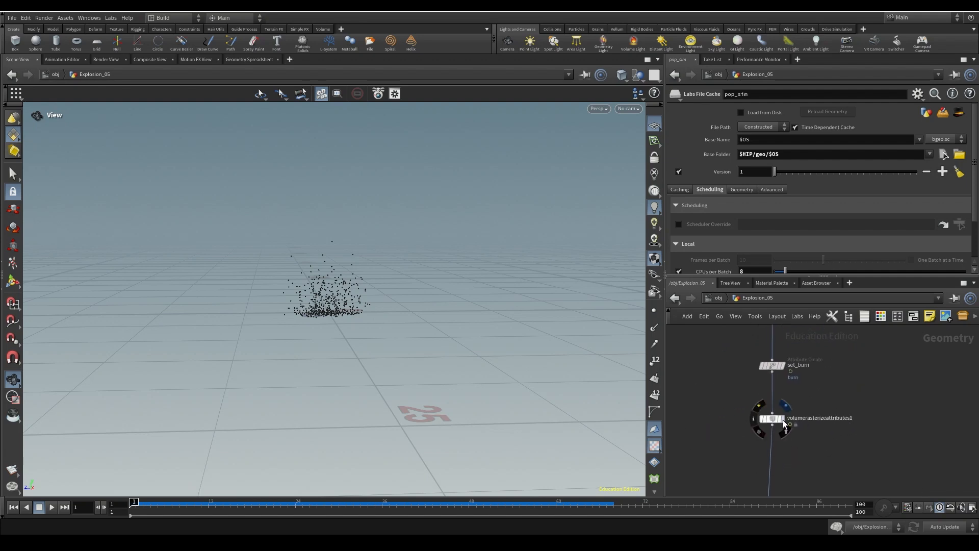
left_click(784, 423)
- Orbit around the smoke, then rewind to frame 1 and play it rising
left_click_drag(334, 316, 236, 340)
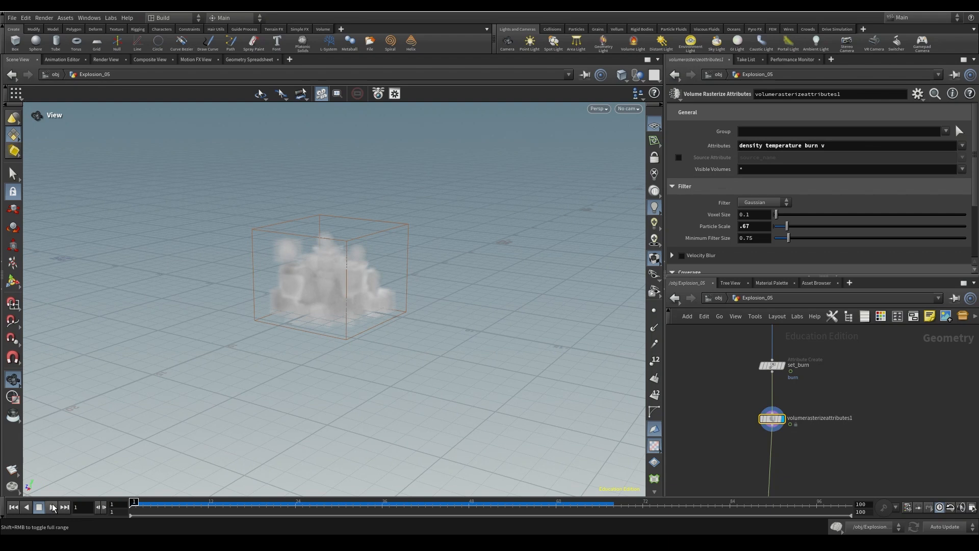
left_click(53, 508)
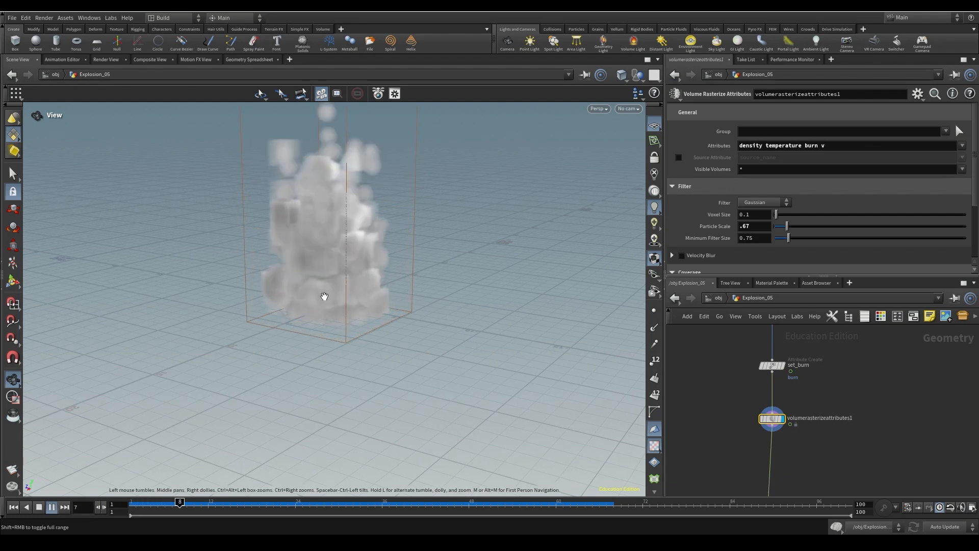
left_click(39, 508)
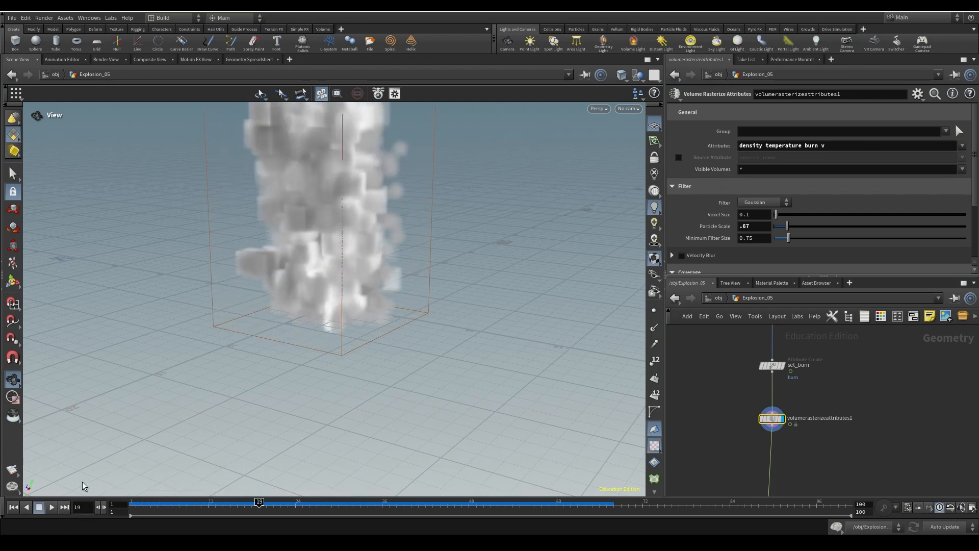
scroll(311, 313, "down", 5)
left_click_drag(311, 312, 303, 373)
left_click_drag(338, 342, 199, 325)
left_click(14, 507)
left_click(51, 507)
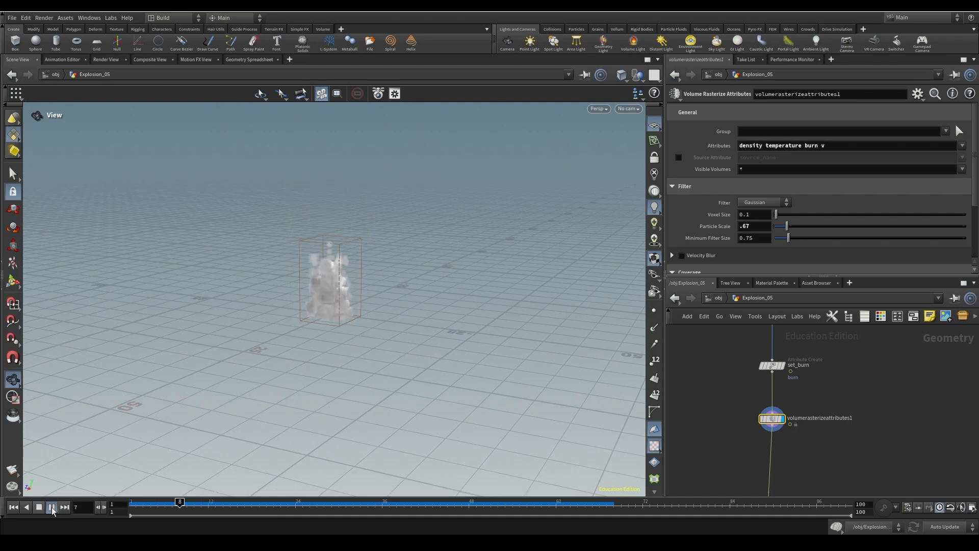
scroll(835, 483, "up", 3)
middle_click_drag(834, 483, 823, 413)
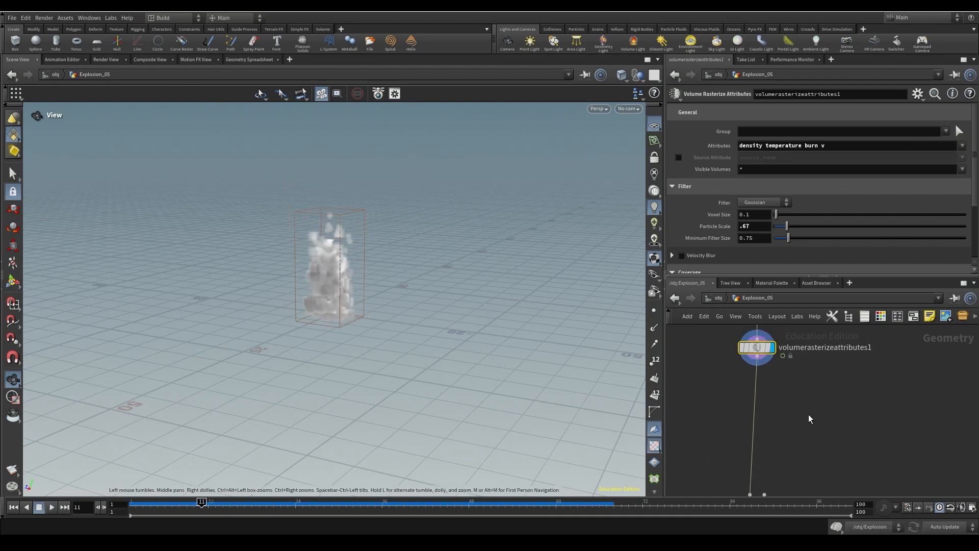
middle_click_drag(780, 472, 818, 371)
- Add a Labs File Cache named Pyro_Attributes below volumerasterizeattributes1
key("Tab")
type("labs file ca")
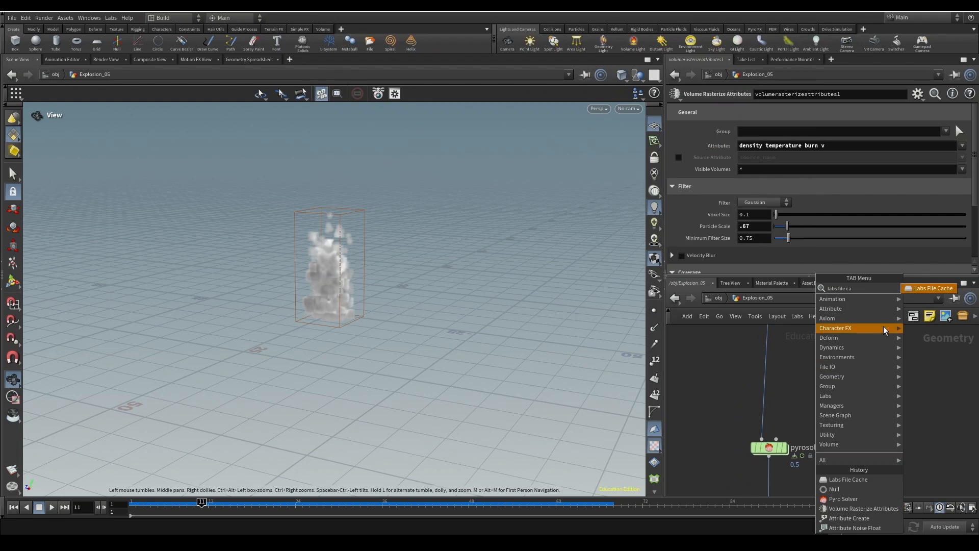
left_click(933, 288)
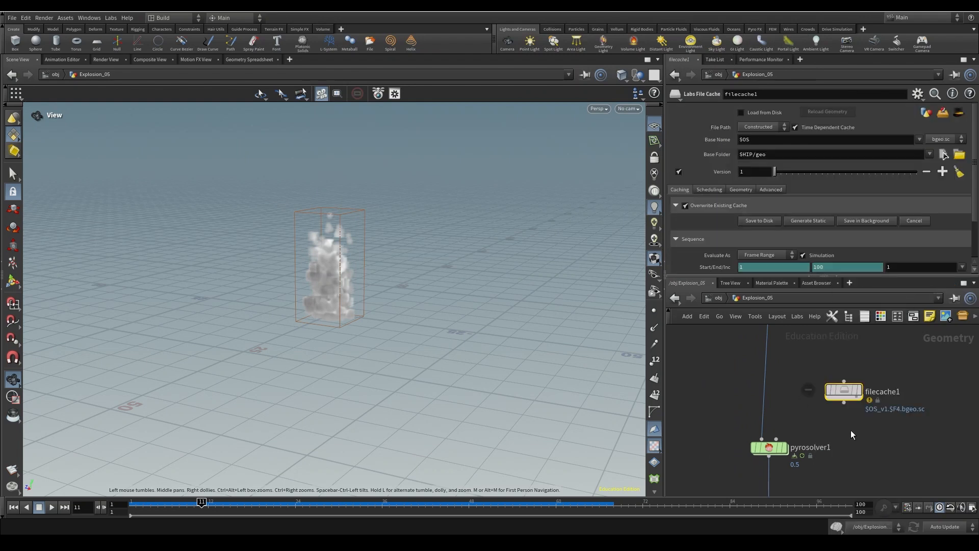
left_click(783, 434)
double_click(816, 425)
type("Pyro_")
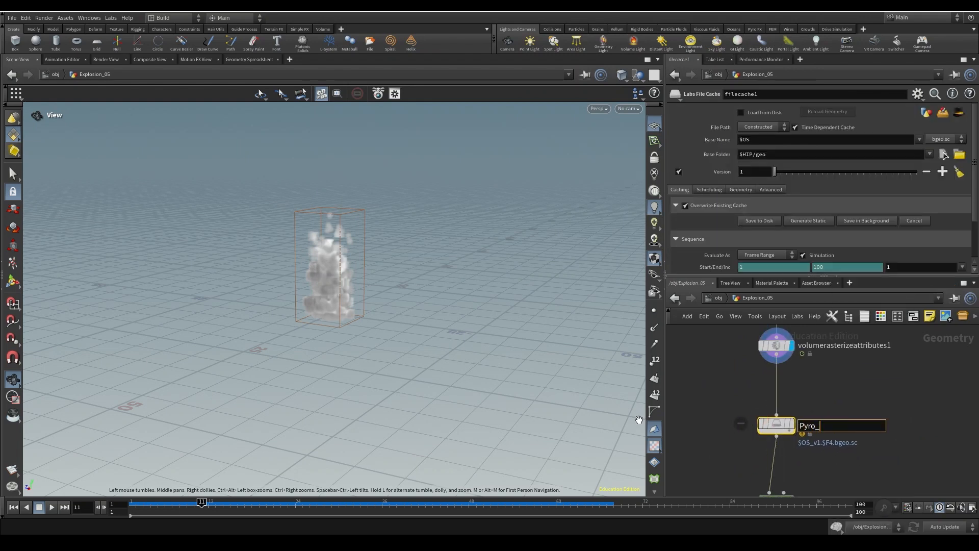
type("Attributes")
key("Return")
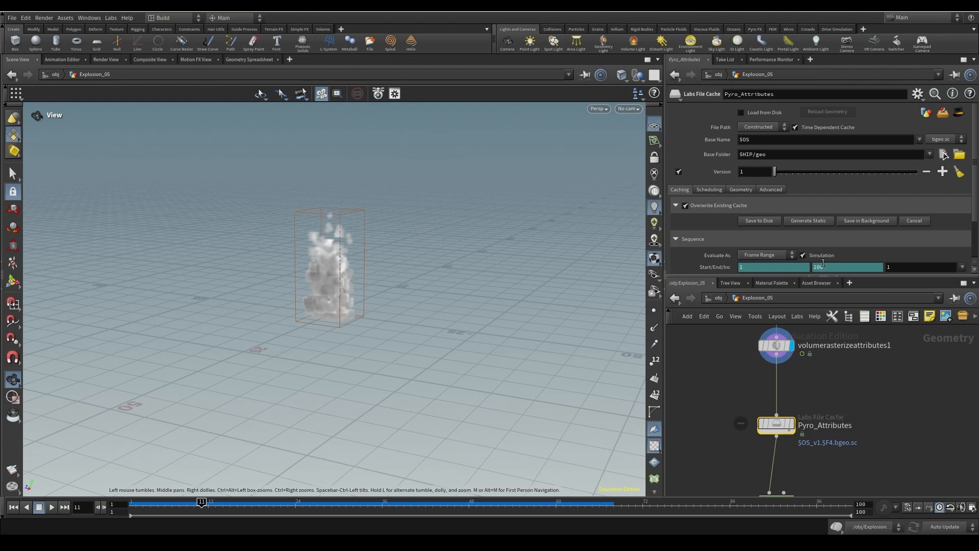
- Turn off Simulation on Pyro_Attributes and enable Scheduling with 10 frames per batch
mouse_move(784, 427)
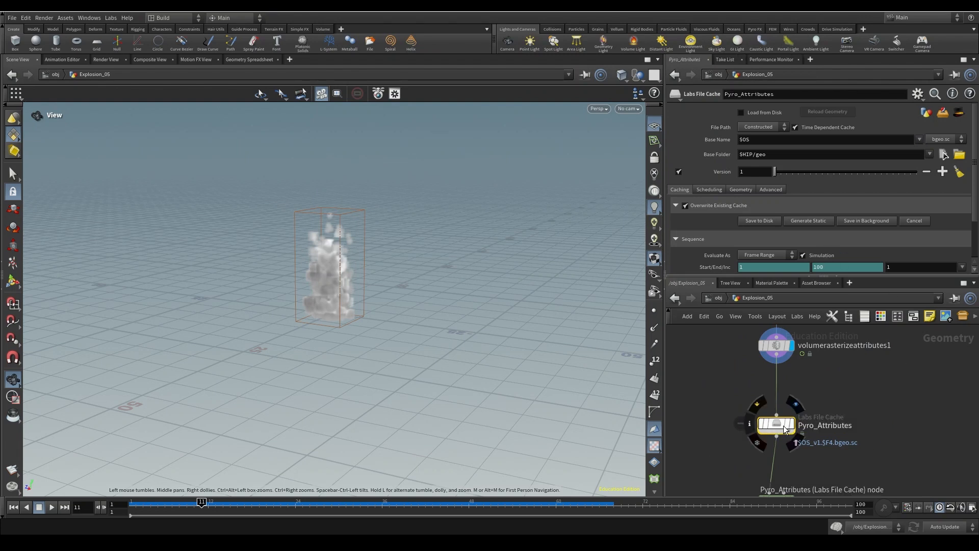
left_click(804, 255)
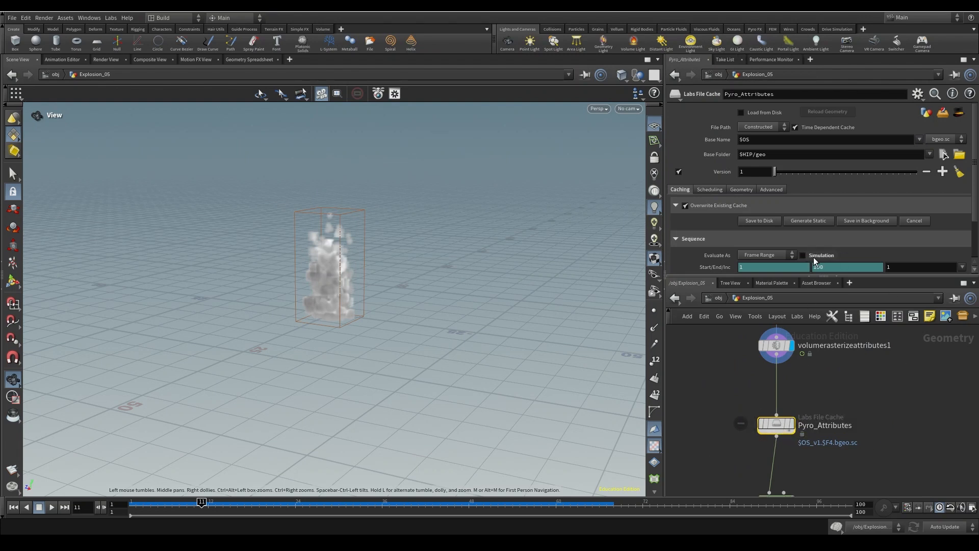
left_click(709, 189)
scroll(739, 201, "down", 2)
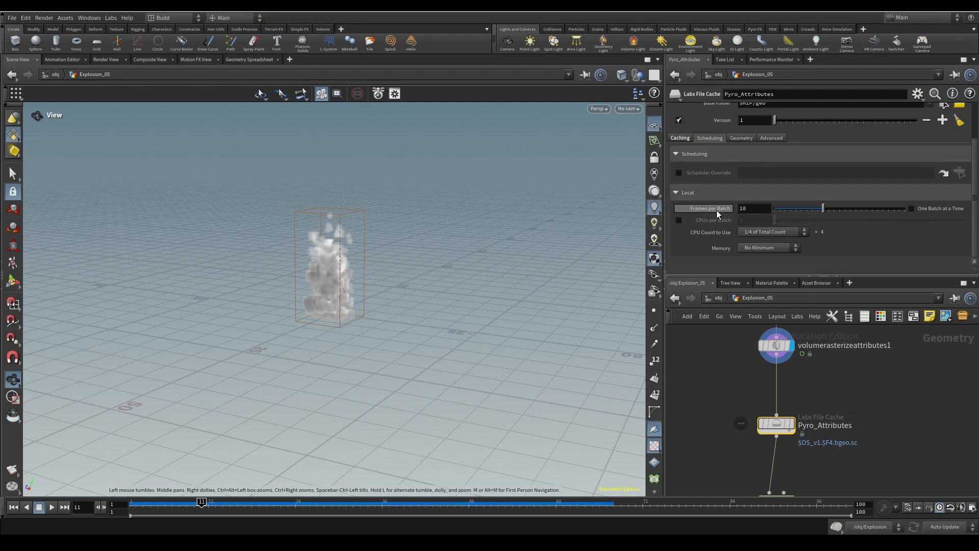
left_click_drag(752, 211, 684, 210)
left_click(943, 403)
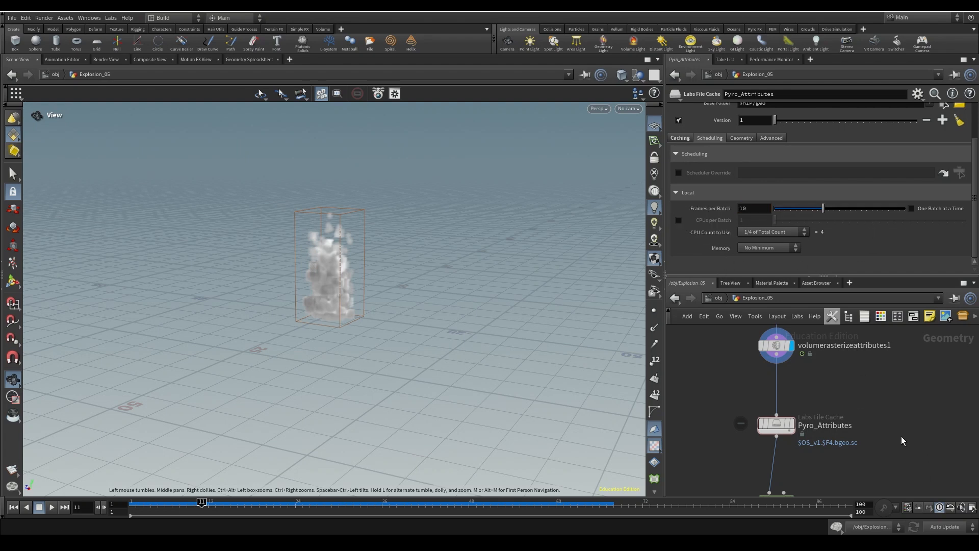
- Set Pyro_Attributes' Base Folder to $HIP/geo/$OS
scroll(713, 207, "up", 2)
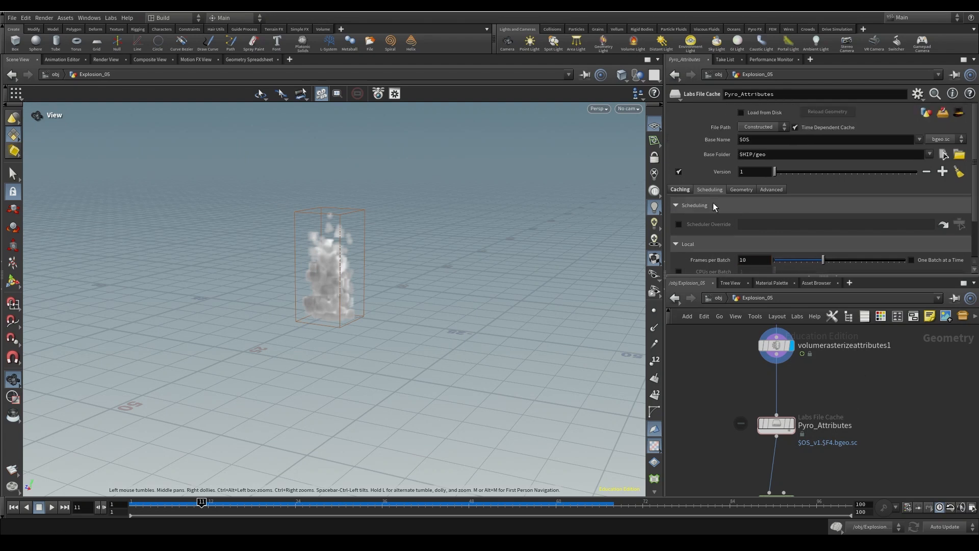
left_click(777, 155)
type("/$OS")
key("Return")
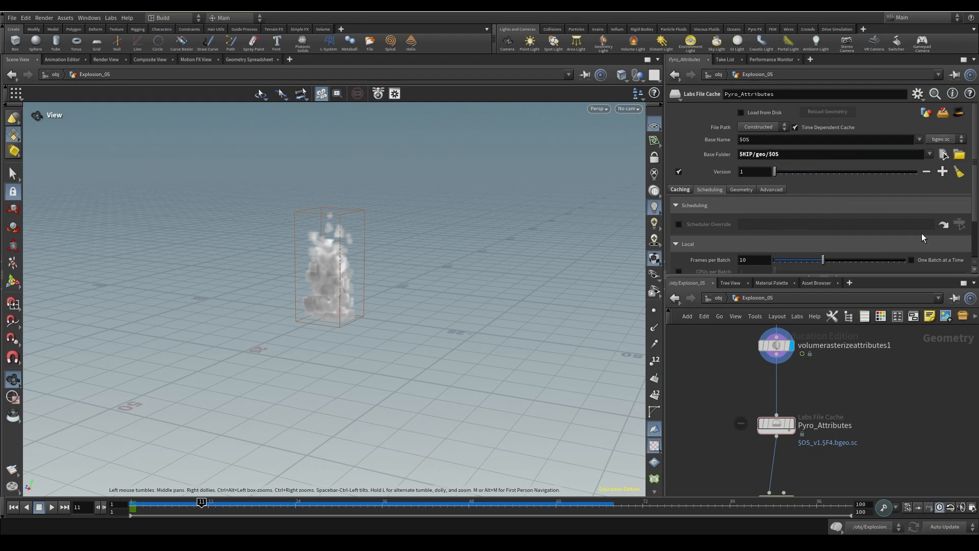
- In topnet1, place Pyro_Attributes to the right of pop_sim, off the wire
key("u")
double_click(858, 391)
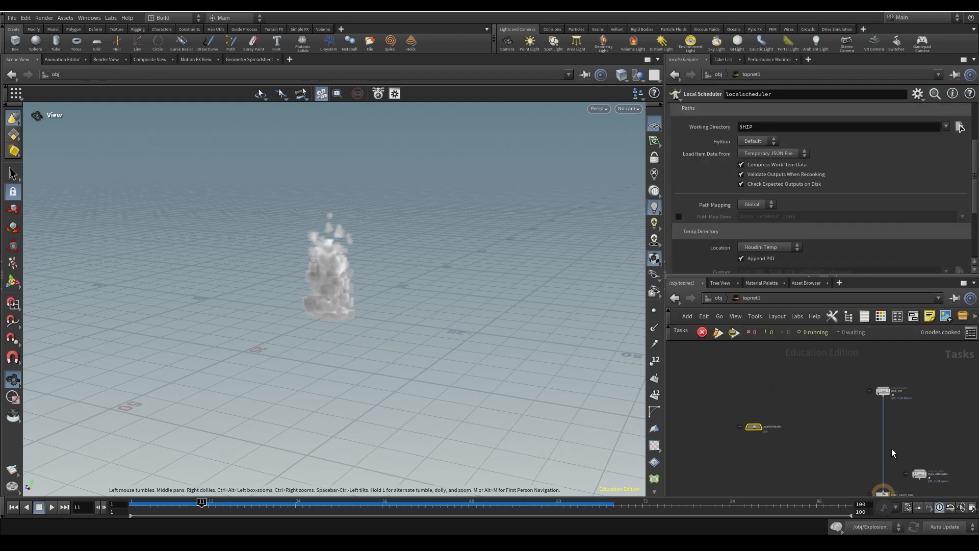
left_click_drag(886, 436, 849, 393)
middle_click_drag(879, 397, 896, 429)
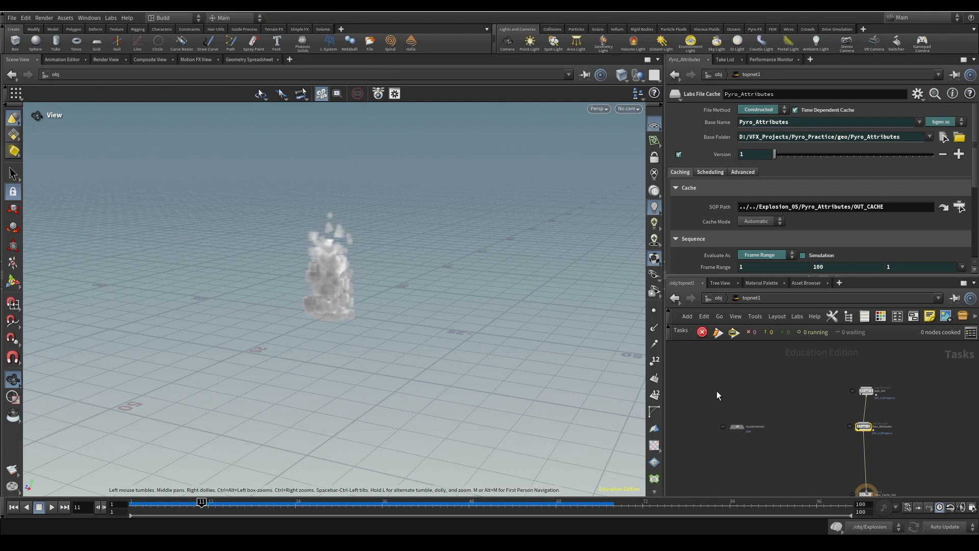
scroll(890, 395, "up", 3)
left_click_drag(779, 348, 936, 422)
left_click_drag(844, 451, 848, 452)
middle_click_drag(915, 425, 879, 402)
left_click_drag(815, 428, 913, 370)
middle_click_drag(870, 475, 880, 444)
- Add a merge1 node and wire both pop_sim and Pyro_Attributes into it
key("Tab")
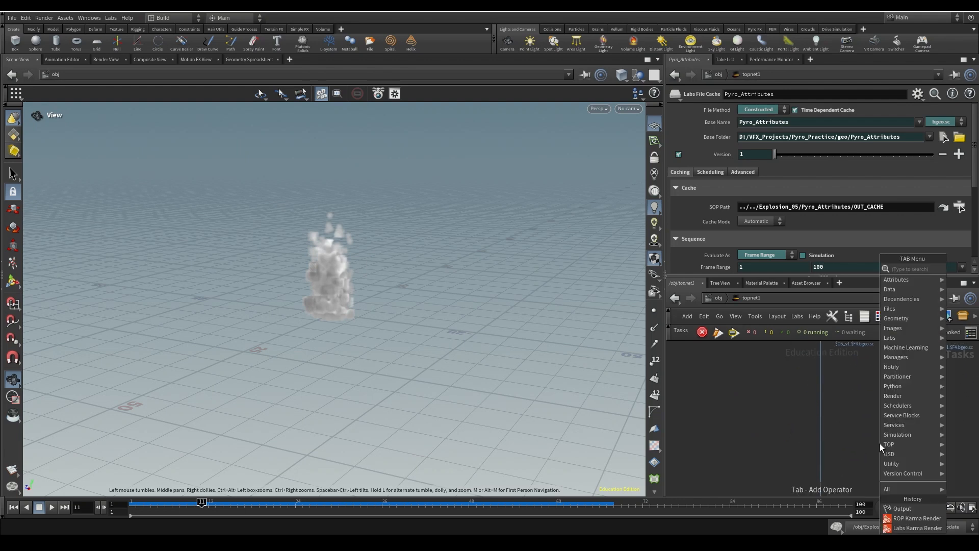
type("wait")
key("Return")
mouse_move(879, 443)
left_mouse_down()
mouse_move(824, 436)
mouse_move(872, 433)
left_mouse_up()
middle_click_drag(928, 356, 915, 401)
left_click(870, 442)
middle_click_drag(872, 465, 894, 433)
- Move merge1 aside and disconnect it from pop_sim and Pyro_Attributes
key("Tab")
left_click_drag(901, 414, 908, 411)
middle_click_drag(870, 409, 832, 466)
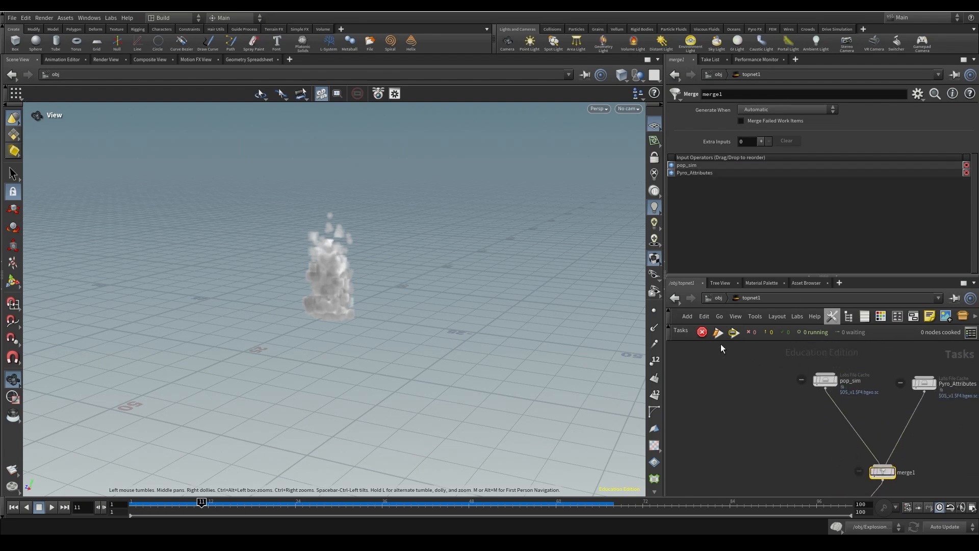
left_click_drag(721, 344, 971, 410)
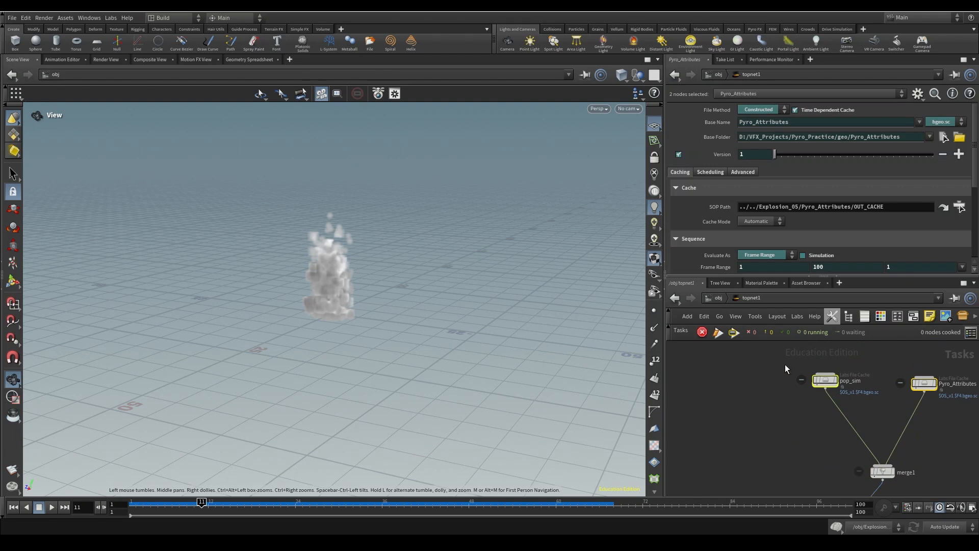
middle_click_drag(858, 395, 828, 373)
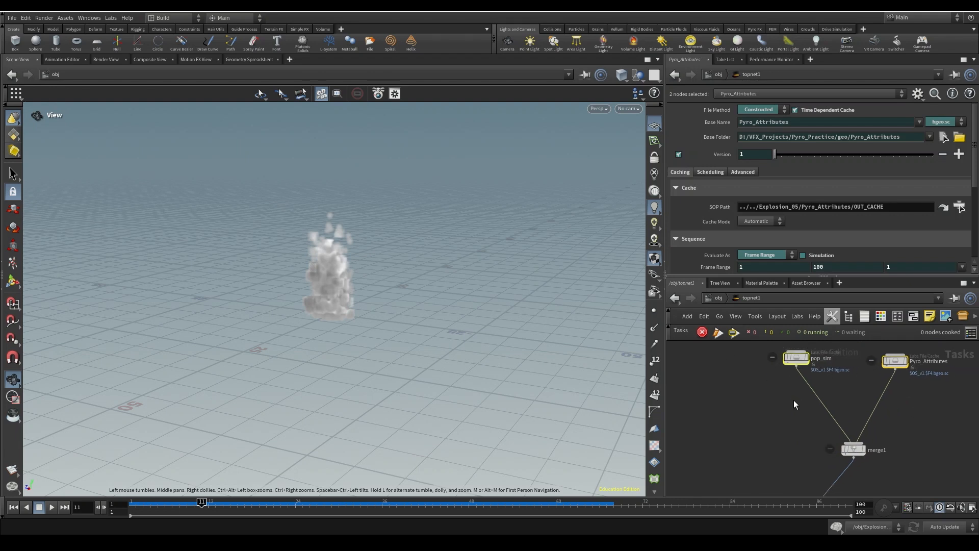
mouse_move(900, 359)
left_mouse_down()
mouse_move(890, 371)
mouse_move(885, 356)
left_mouse_up()
left_click_drag(844, 453, 915, 465)
middle_click_drag(840, 399, 848, 441)
left_click(900, 420)
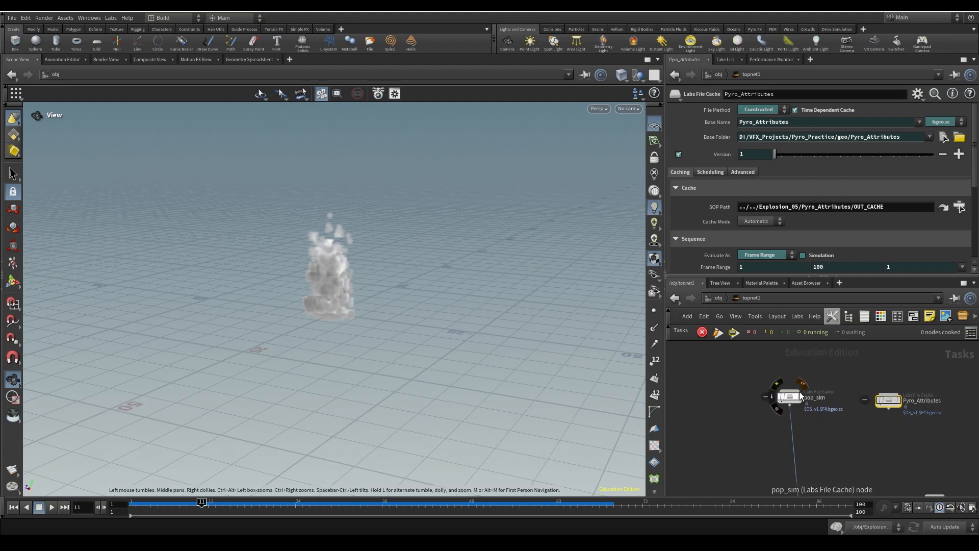
- Insert Pyro_Attributes on pop_sim's output wire and connect Final_Cache_Out below it
left_click_drag(895, 405, 799, 470)
middle_click_drag(863, 446, 871, 389)
left_click_drag(725, 386, 858, 442)
mouse_move(802, 411)
left_mouse_down()
mouse_move(761, 411)
mouse_move(810, 420)
mouse_move(795, 428)
left_mouse_up()
scroll(821, 458, "down", 3)
middle_click_drag(839, 461, 845, 419)
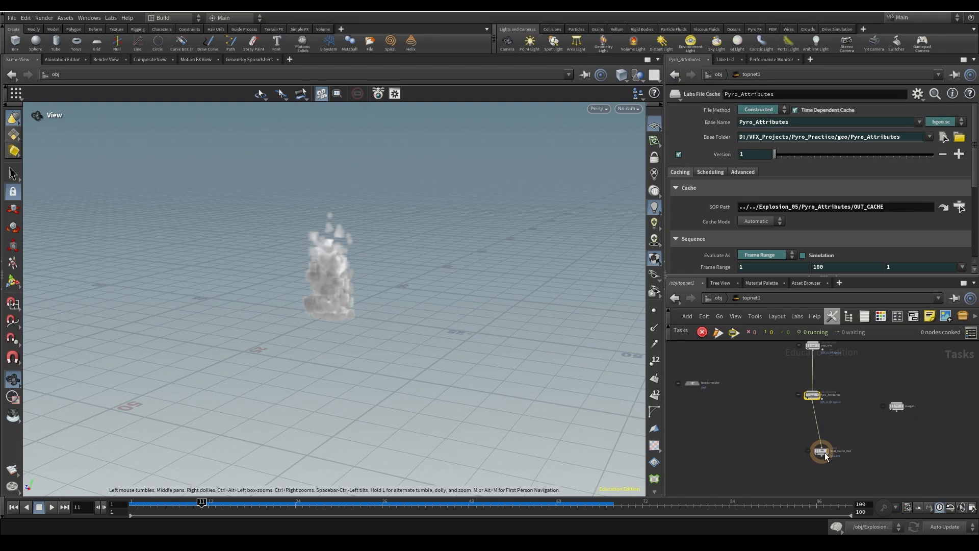
mouse_move(826, 456)
left_mouse_down()
mouse_move(811, 465)
mouse_move(825, 455)
left_mouse_up()
- In Explosion_05, drop a Labs File Cache under pyrosolver1 and name it Sim_Explosion
key("u")
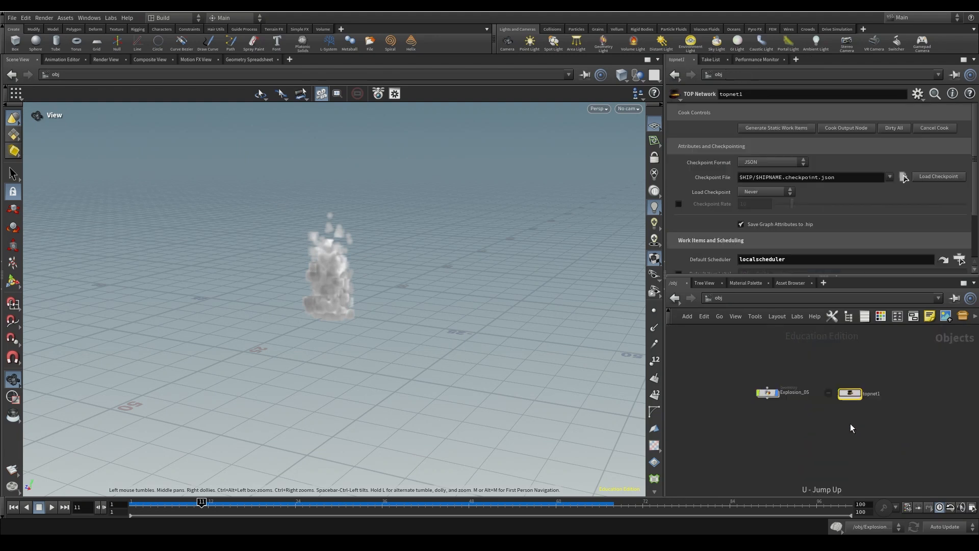
double_click(774, 394)
middle_click_drag(855, 480, 870, 400)
mouse_move(872, 466)
middle_mouse_down()
mouse_move(875, 428)
mouse_move(852, 406)
middle_mouse_up()
key("Tab")
type("la")
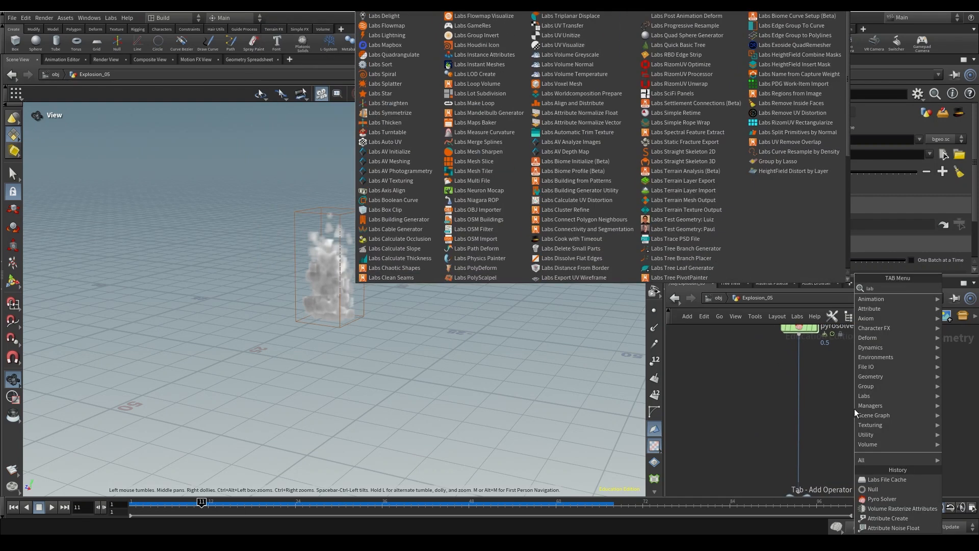
type("bs file cache")
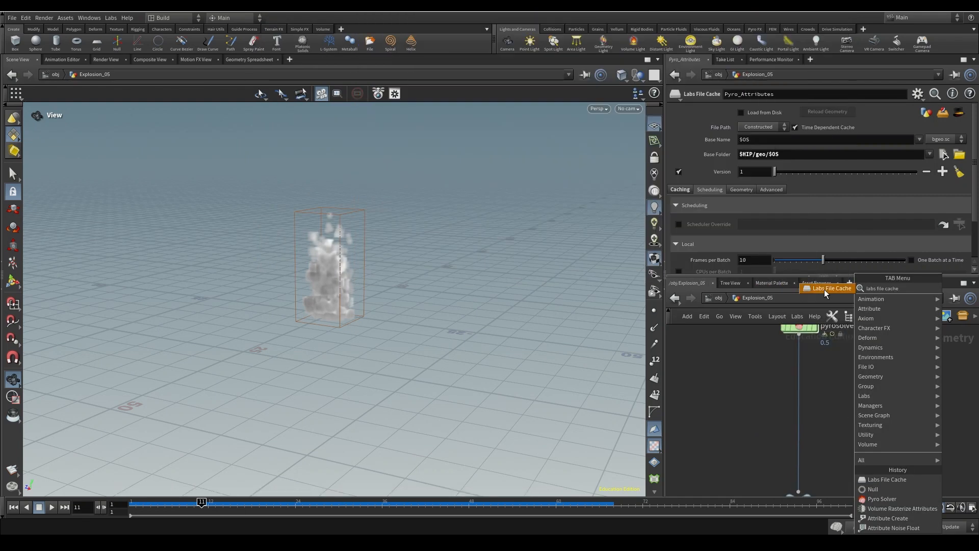
left_click(825, 290)
left_click(798, 399)
left_click(845, 400)
left_click_drag(880, 398, 706, 388)
type("Sim_Explosion")
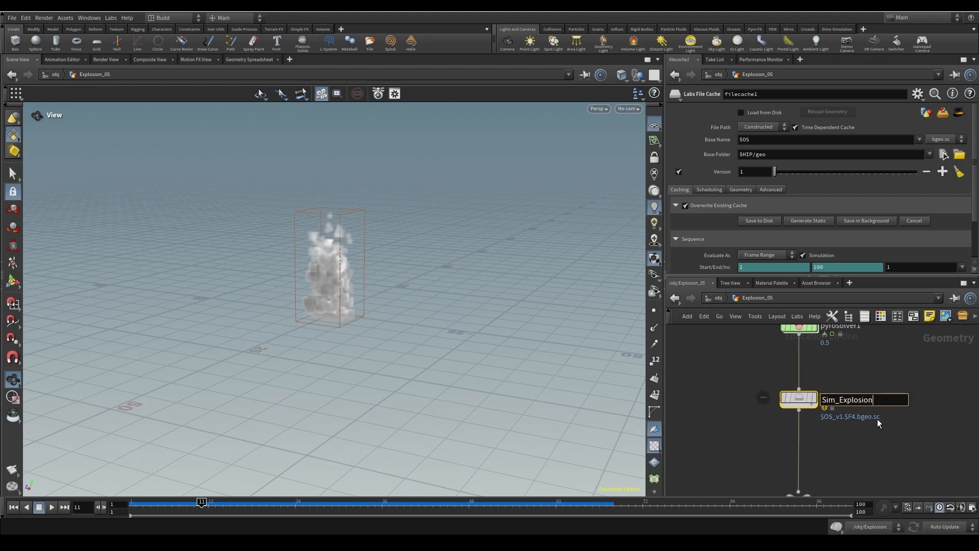
key("Return")
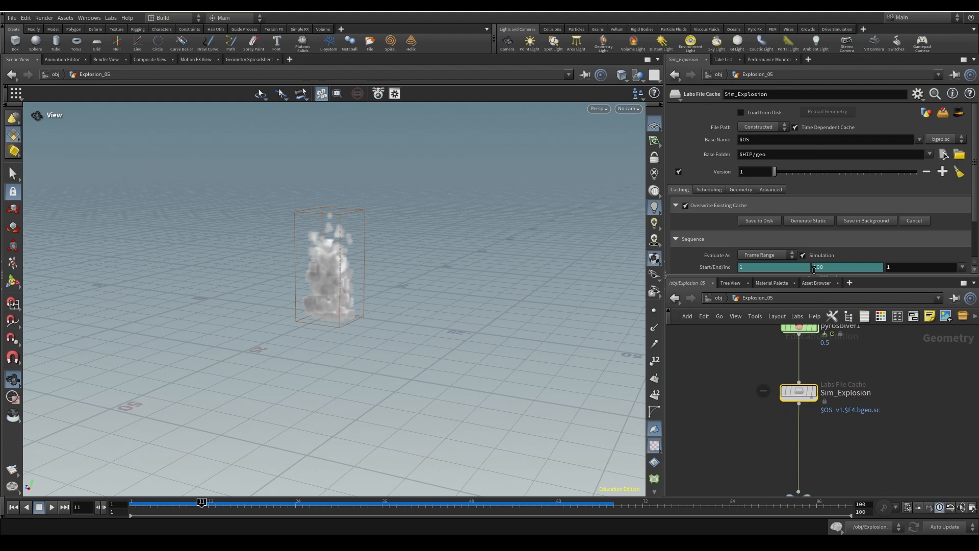
- Append /$OS so Sim_Explosion's Base Folder becomes $HIP/geo/$OS
left_click(777, 154)
type("/$OS")
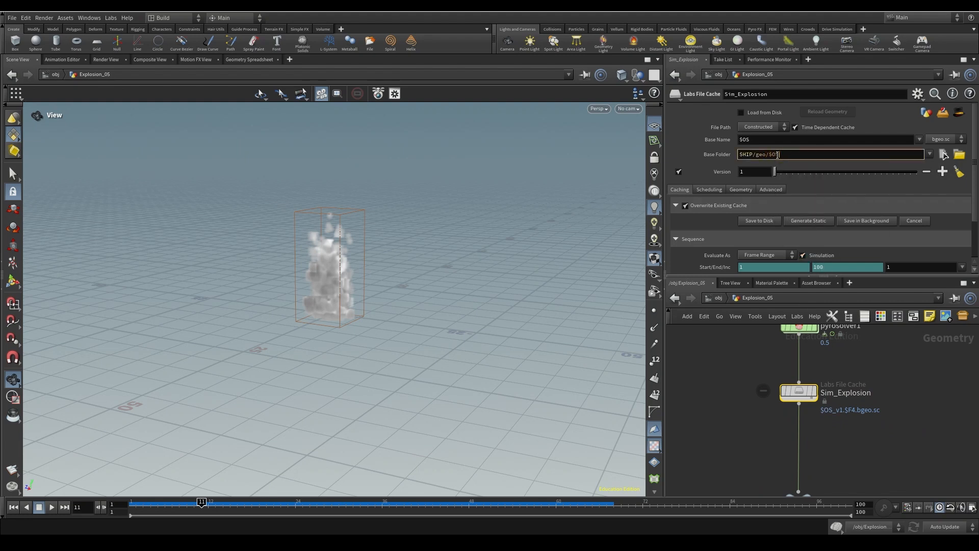
key("Return")
- Review Sim_Explosion's Scheduling settings, nudge the node lower, and return to Caching
left_click(712, 189)
scroll(803, 251, "down", 3)
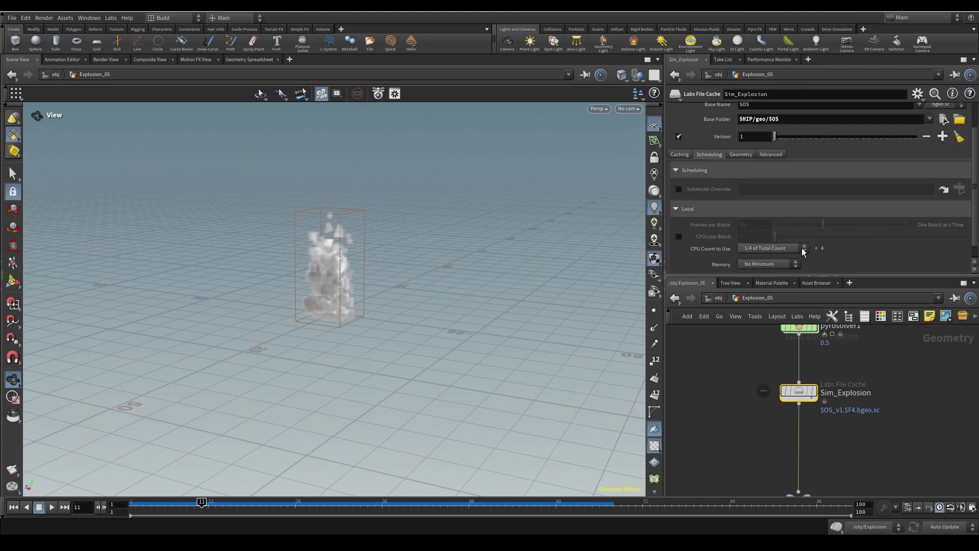
middle_click_drag(890, 398, 889, 425)
left_click_drag(800, 420, 801, 437)
left_click(675, 153)
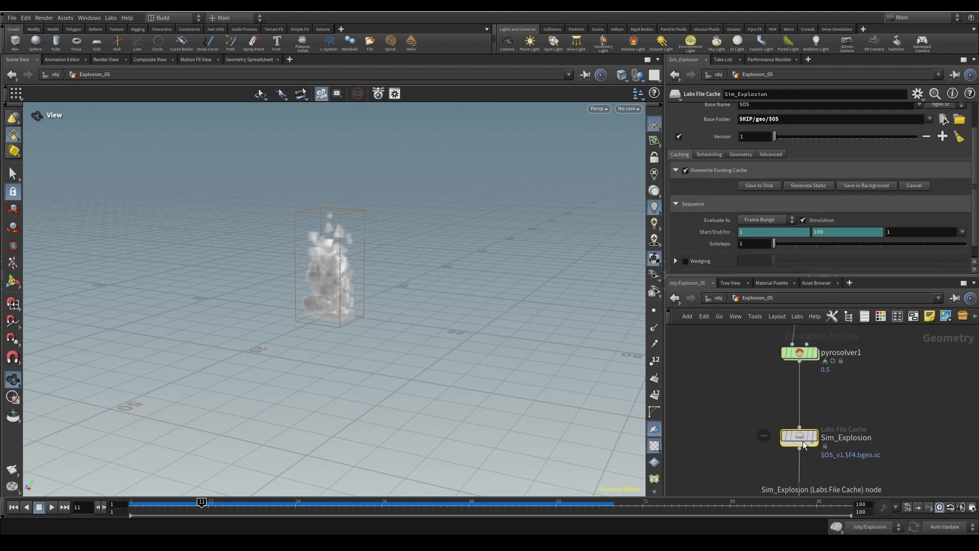
scroll(941, 206, "up", 3)
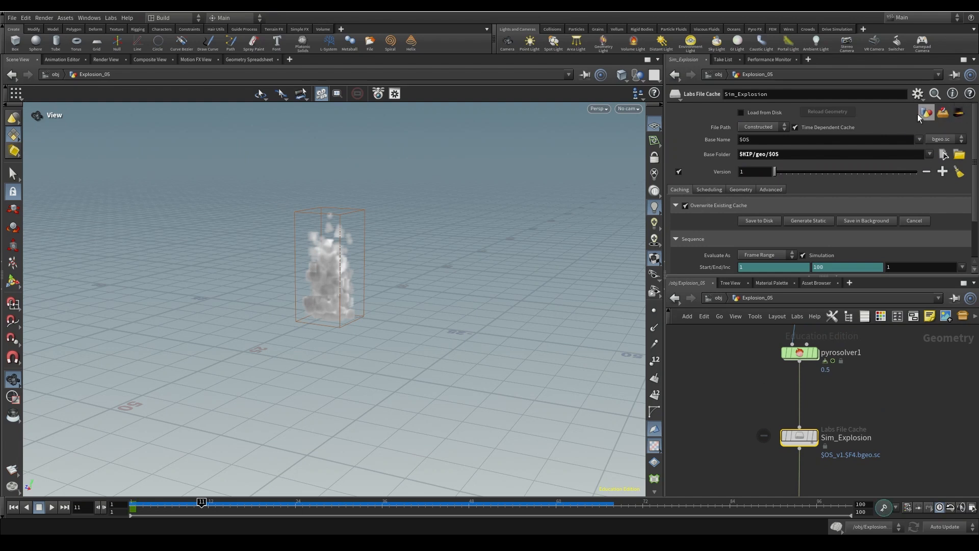
- Inside topnet1, move Sim_Explosion onto the wire below Pyro_Attributes
key("u")
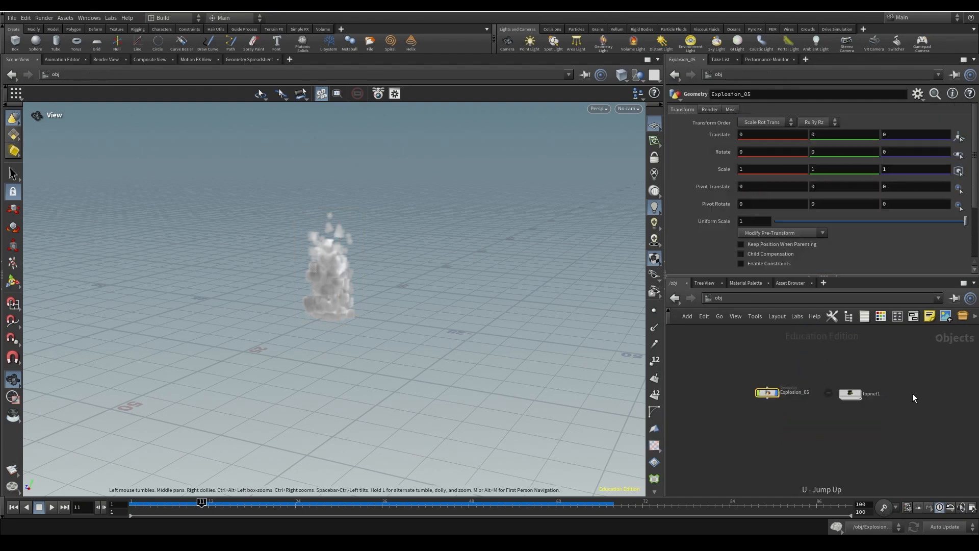
double_click(848, 396)
scroll(864, 430, "up", 3)
left_click_drag(861, 430, 757, 421)
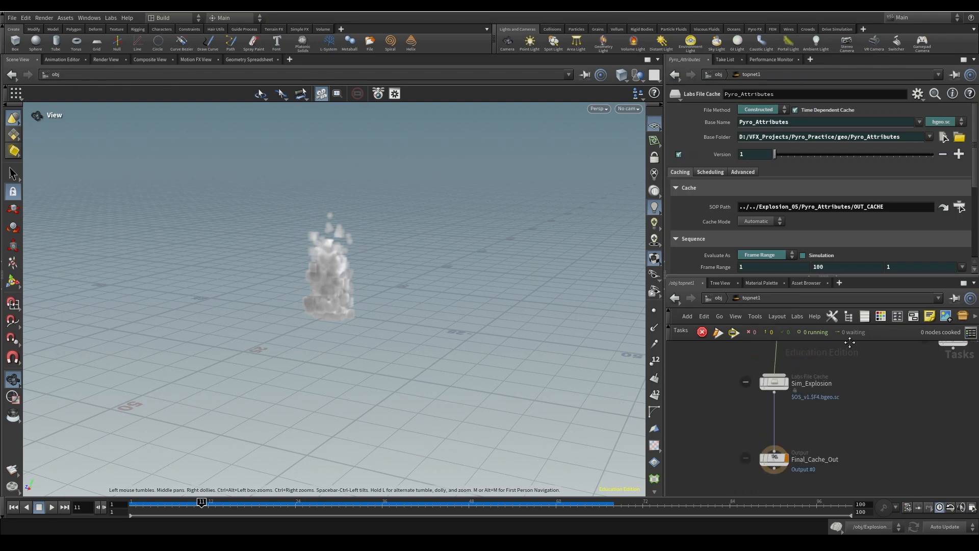
- At /obj, select topnet1 and check that its default scheduler is localscheduler
key("u")
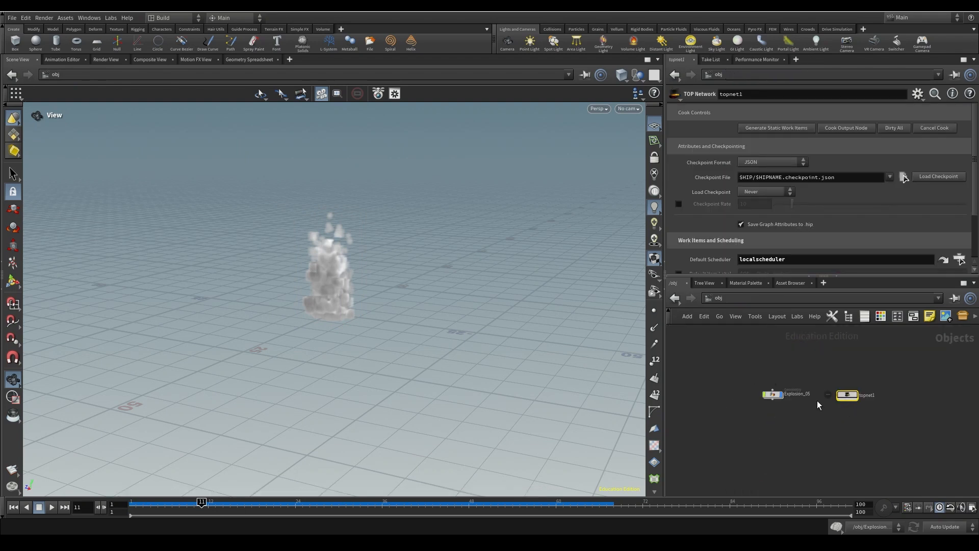
left_click_drag(845, 395, 847, 393)
scroll(836, 255, "down", 3)
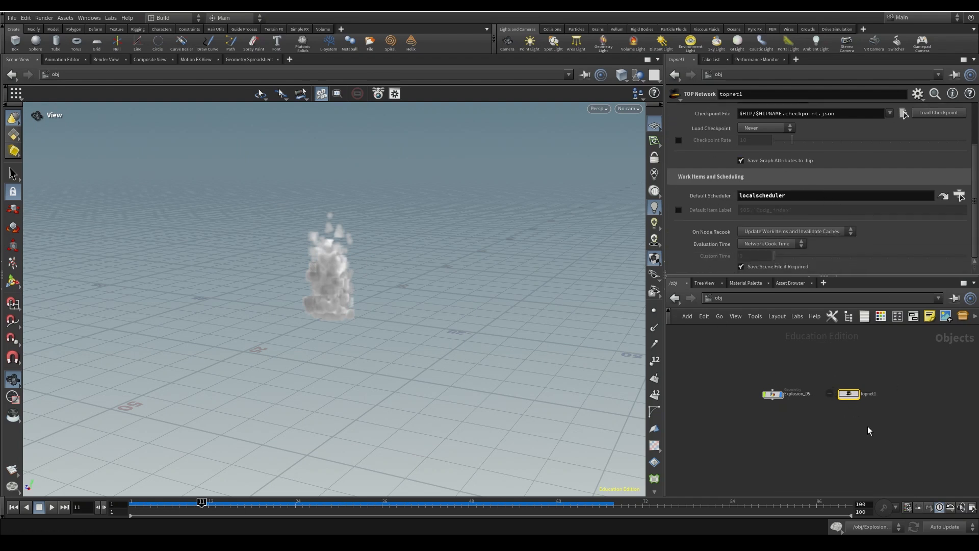
double_click(850, 394)
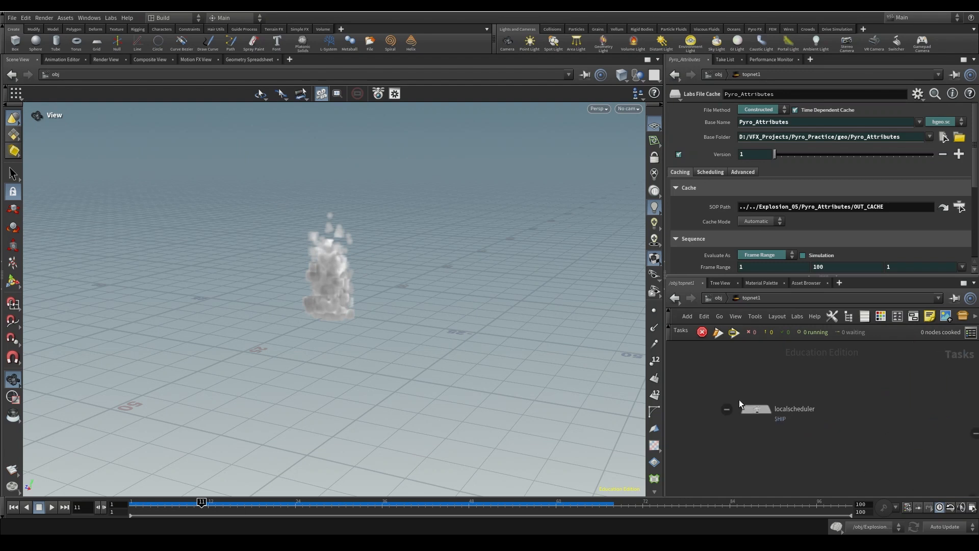
key("u")
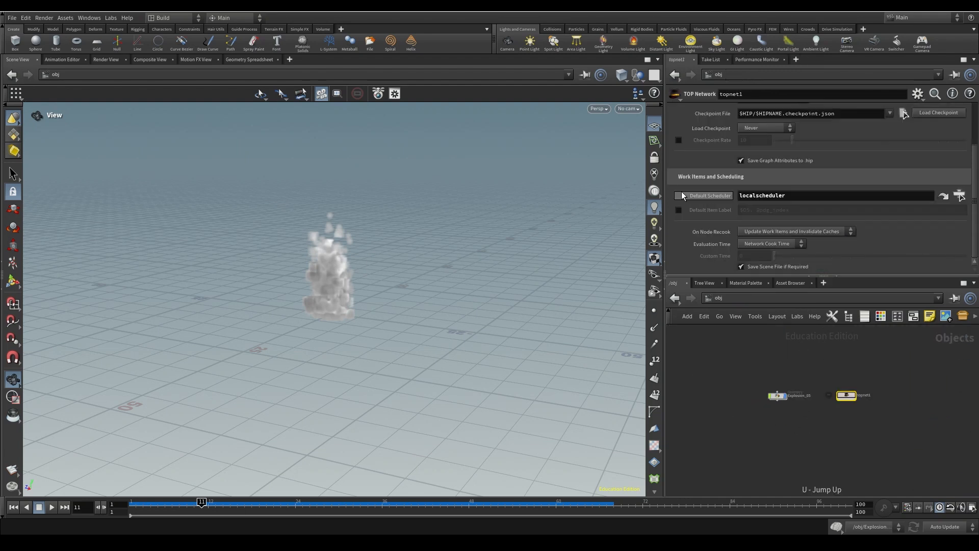
double_click(766, 195)
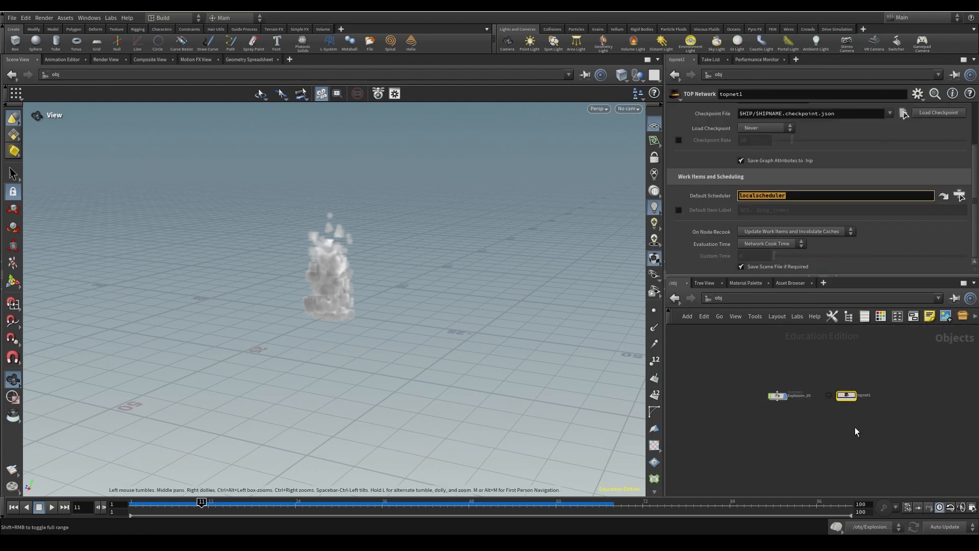
- Inside topnet1, select the three cache nodes and frame the task network
double_click(847, 395)
middle_click_drag(850, 382, 606, 401)
scroll(797, 423, "down", 5)
left_click_drag(726, 346, 827, 478)
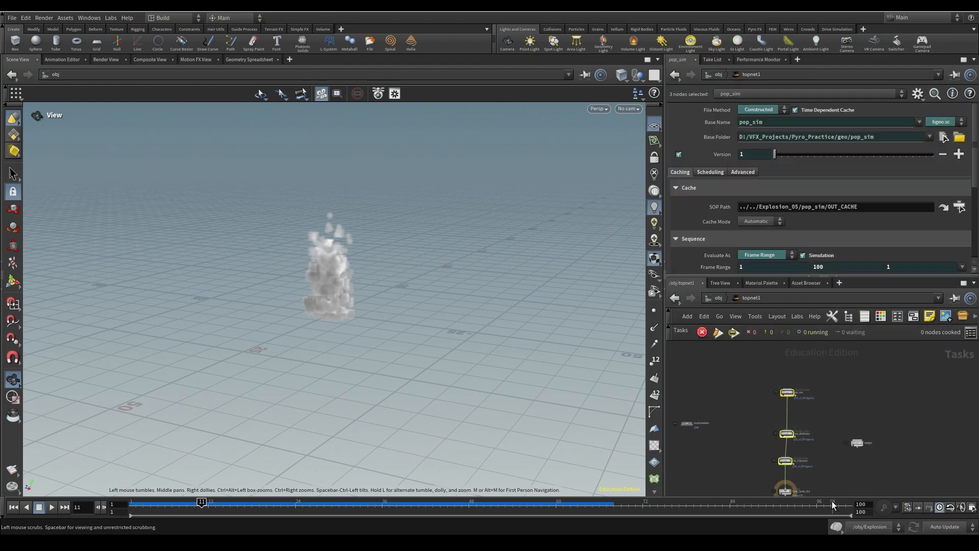
middle_click_drag(825, 470, 845, 416)
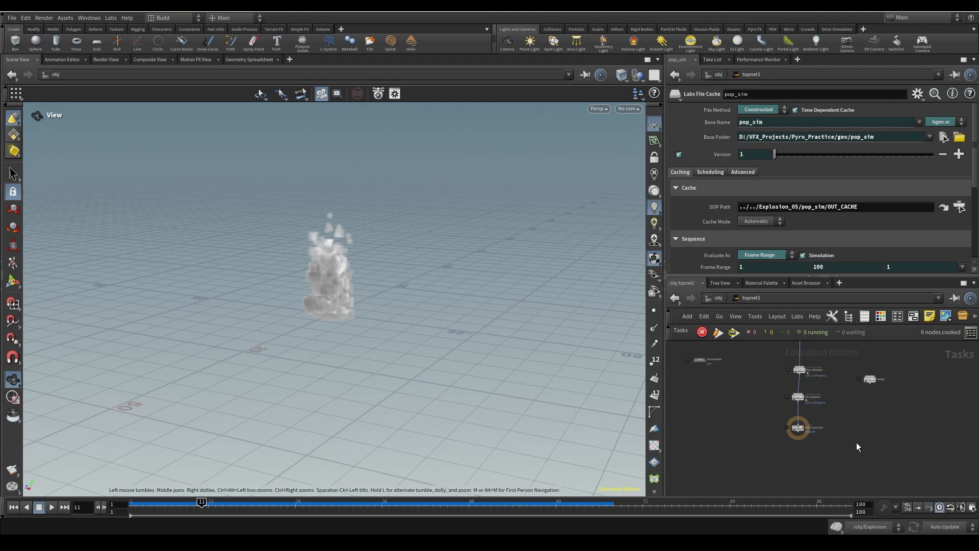
- Select the localscheduler node in topnet1, view pop_sim, and return to /obj
key("u")
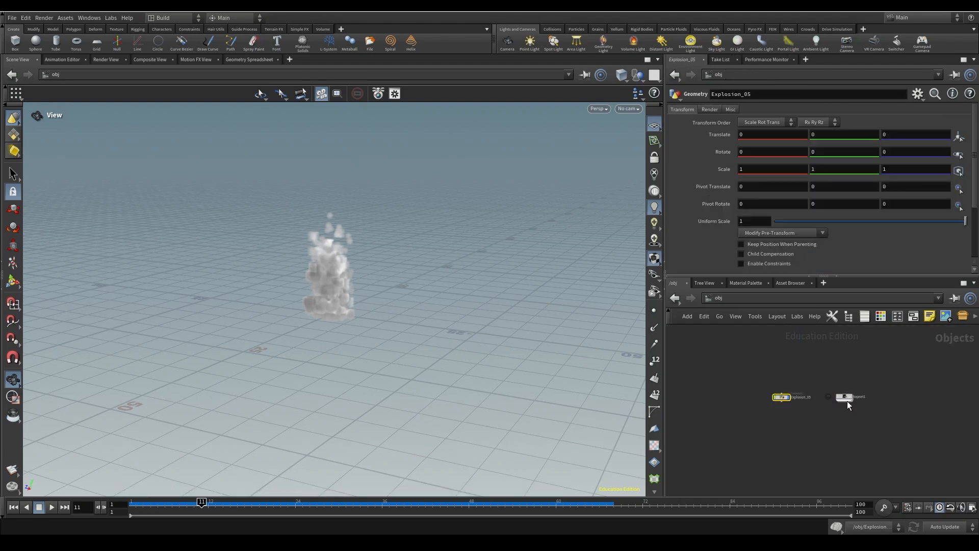
double_click(844, 397)
left_click(700, 360)
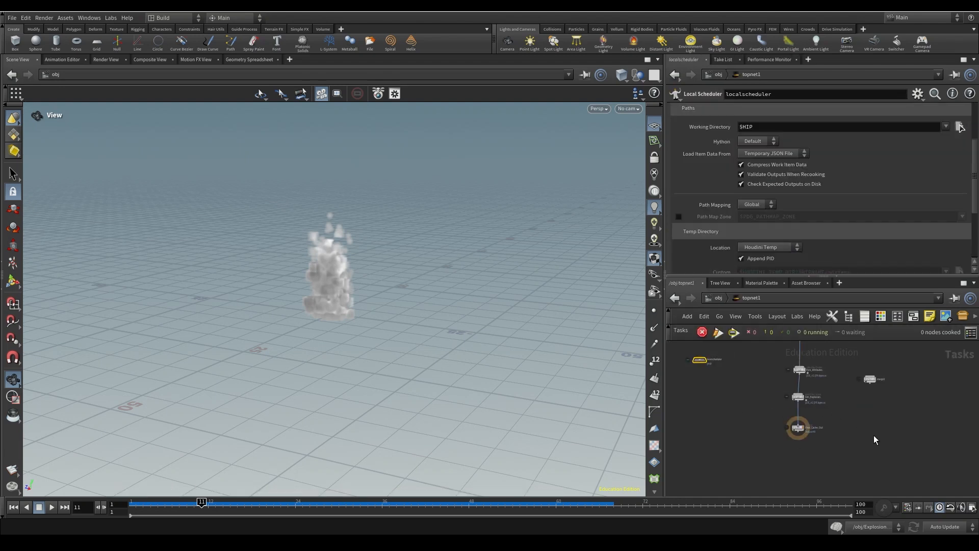
middle_click_drag(819, 433, 801, 485)
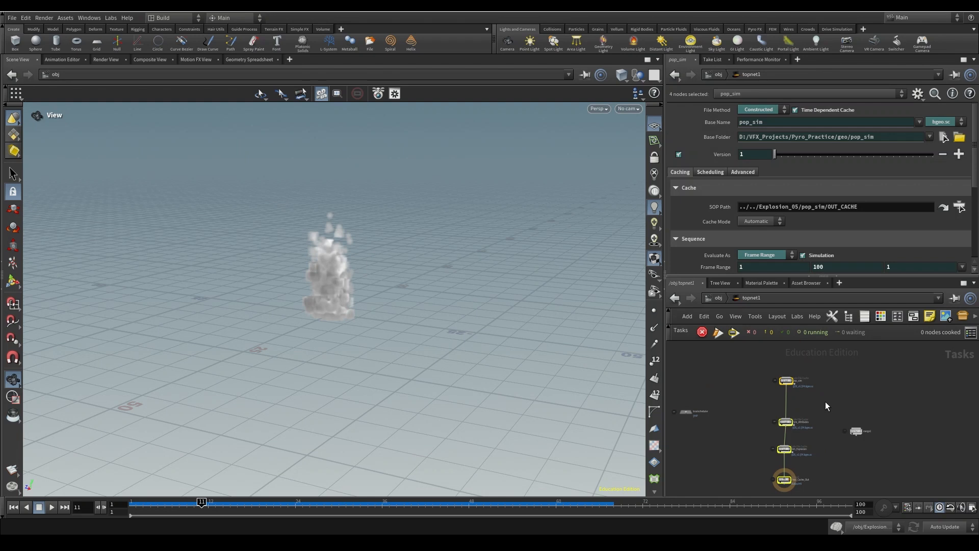
key("u")
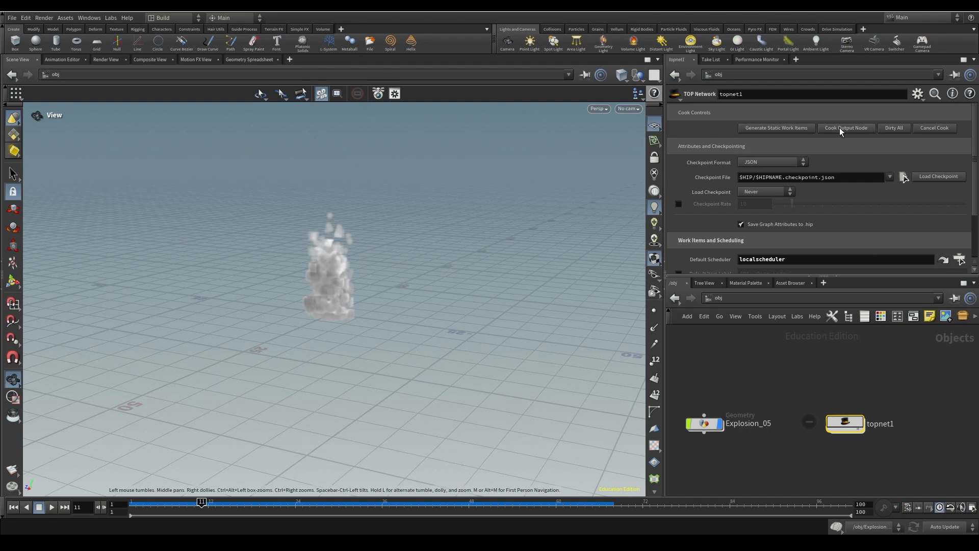
double_click(846, 424)
middle_click_drag(863, 451, 862, 391)
left_click_drag(717, 396, 829, 451)
middle_click_drag(766, 343, 769, 401)
left_click(788, 447)
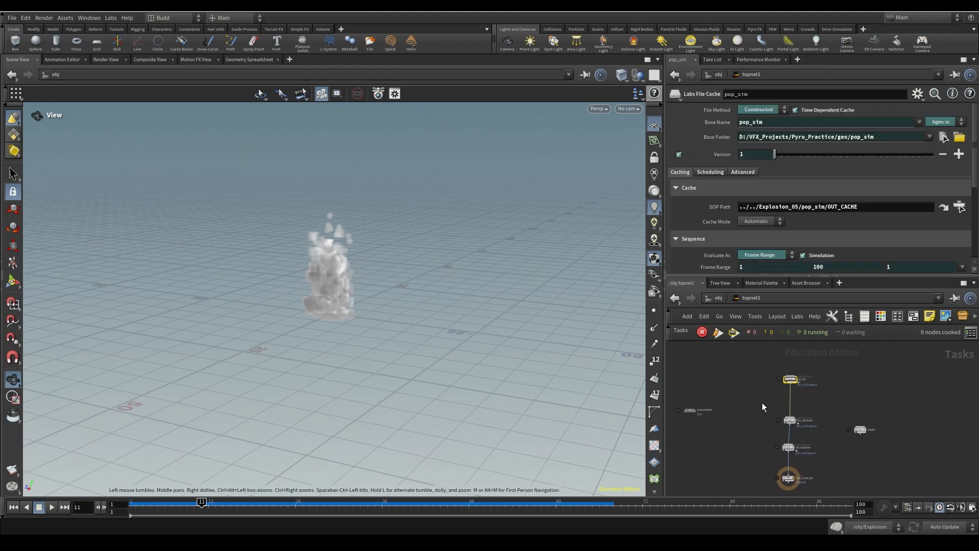
key("u")
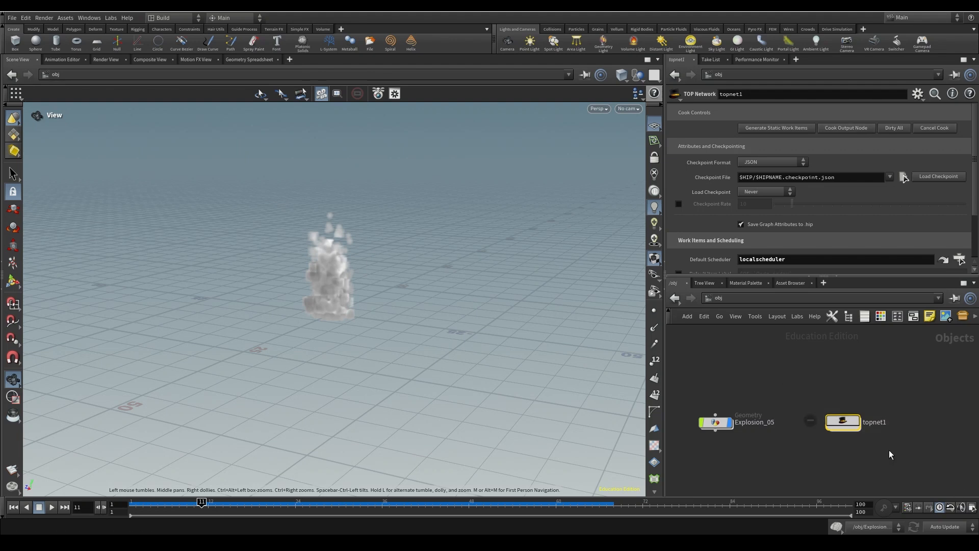
double_click(840, 422)
left_click_drag(760, 363, 809, 441)
left_click(737, 429)
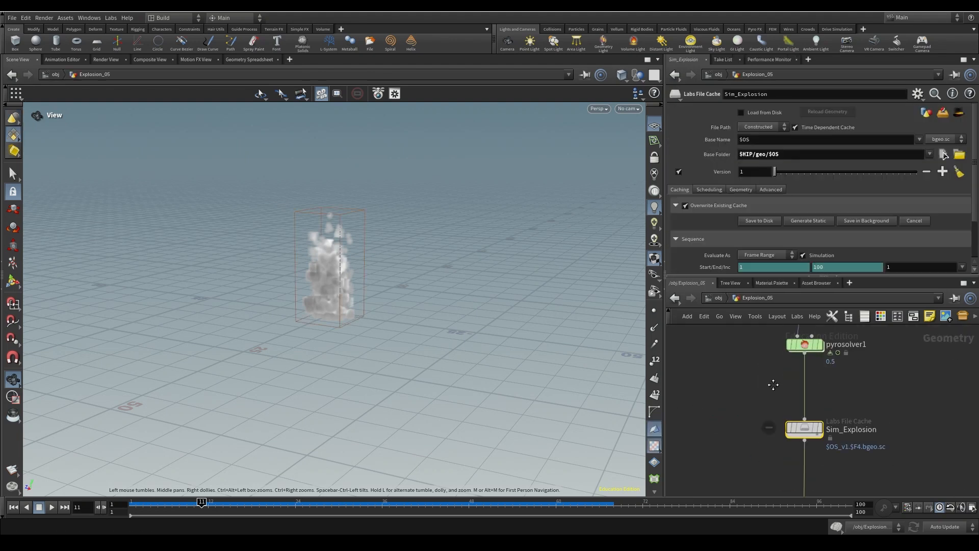
middle_click_drag(771, 383, 750, 428)
scroll(853, 414, "down", 7)
middle_click_drag(868, 389, 866, 470)
middle_click_drag(844, 351, 837, 409)
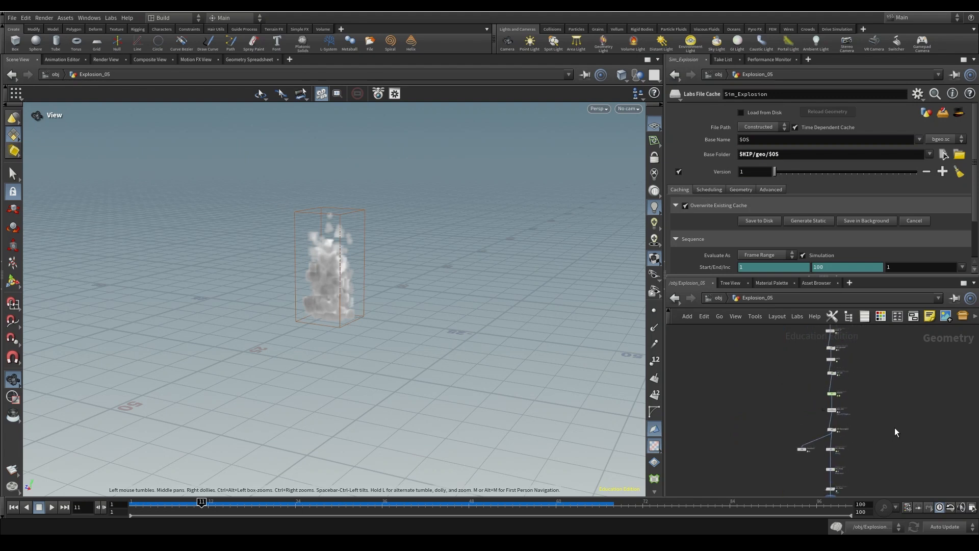
key("u")
double_click(848, 417)
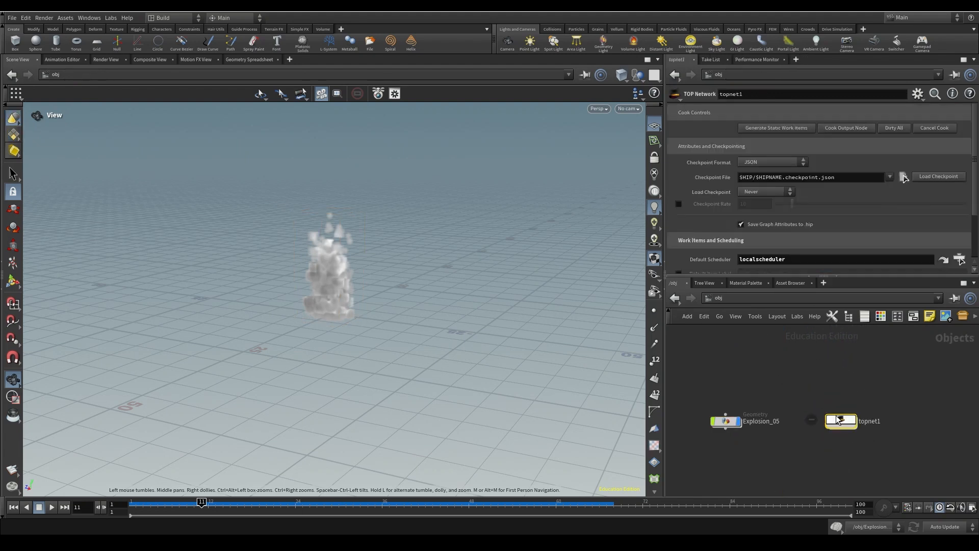
left_click(827, 441)
key("u")
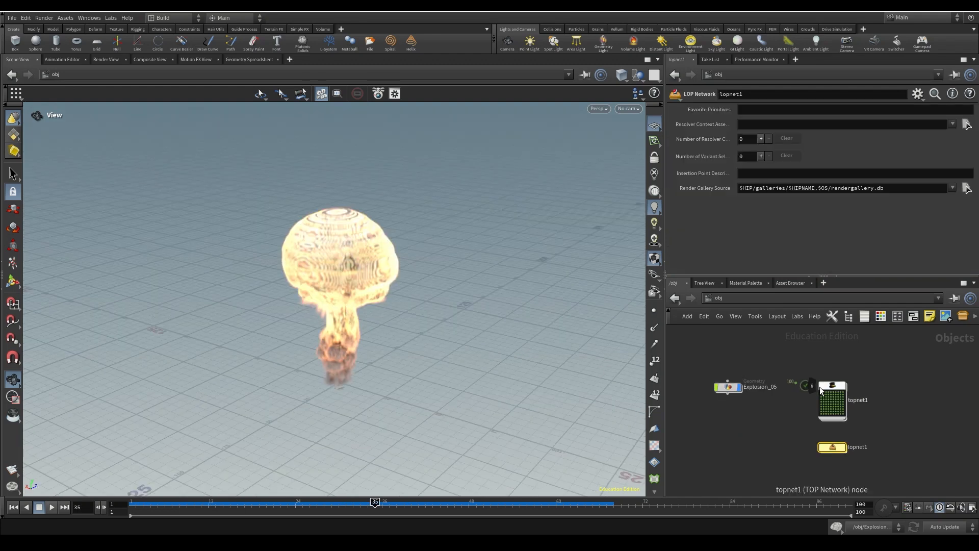
double_click(820, 388)
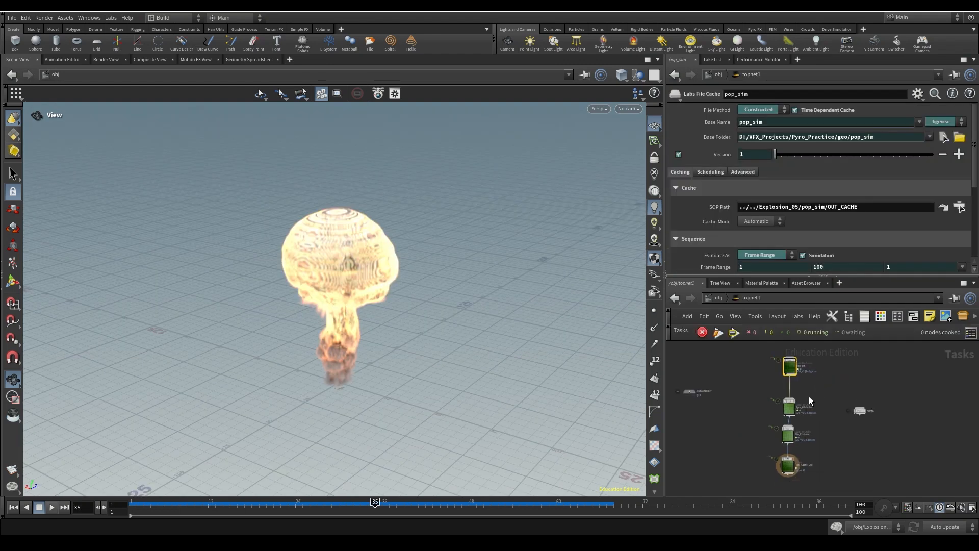
- Select the cooked cache nodes in topnet1, then enter the Explosion_05 geometry network
left_click_drag(775, 371, 819, 450)
scroll(819, 454, "up", 3)
middle_click_drag(819, 455, 834, 405)
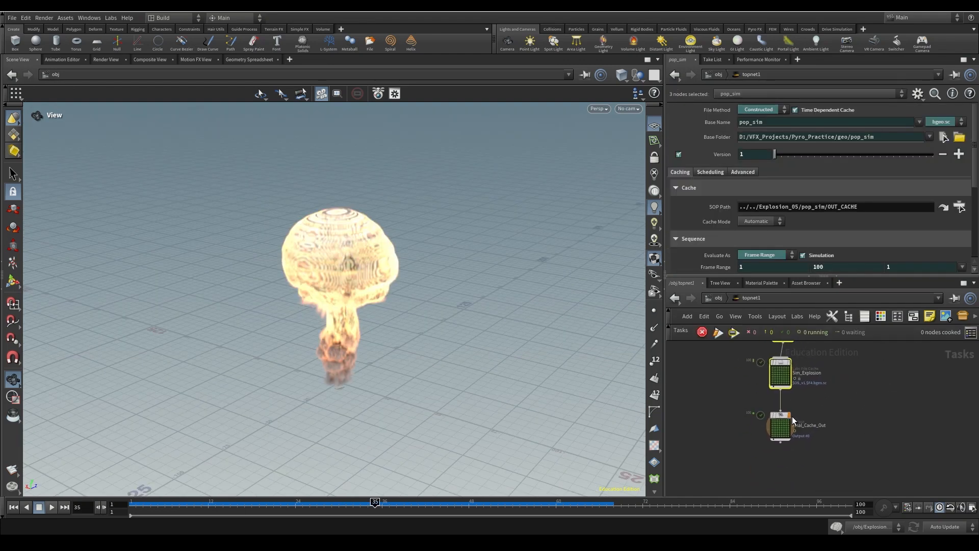
key("u")
left_click(739, 390)
double_click(738, 390)
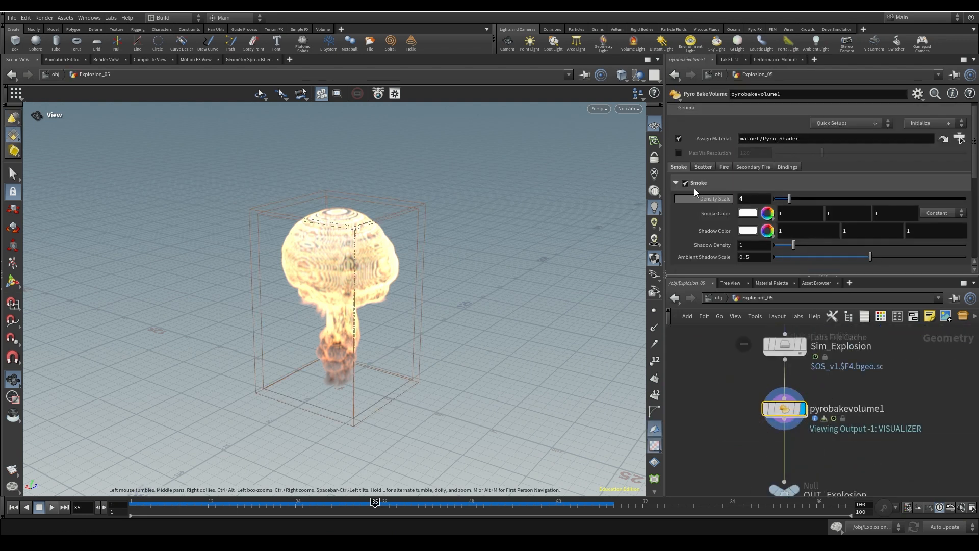
- Select Sim_Explosion, play from frame 1 to frame 23, and set its display flag
scroll(734, 205, "up", 1)
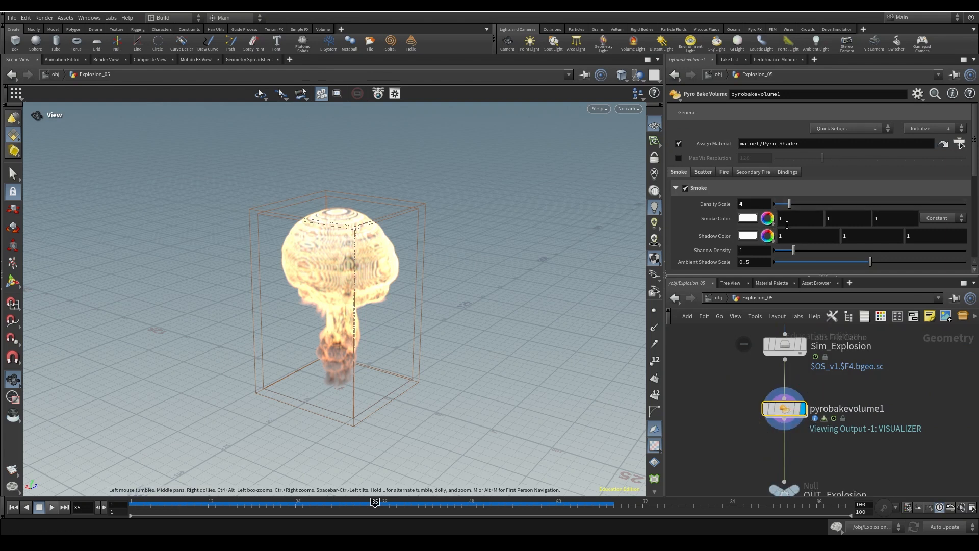
left_click(785, 351)
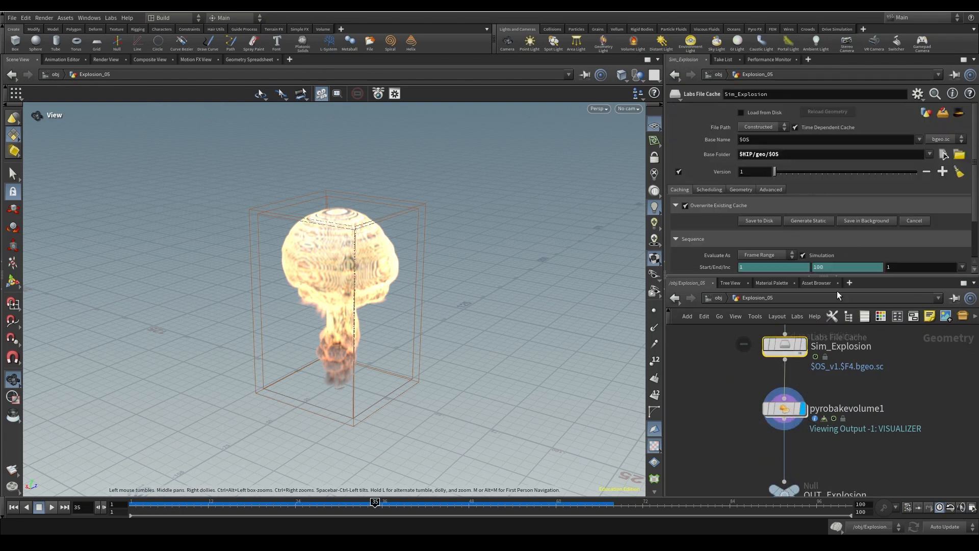
left_click(13, 506)
left_click(51, 506)
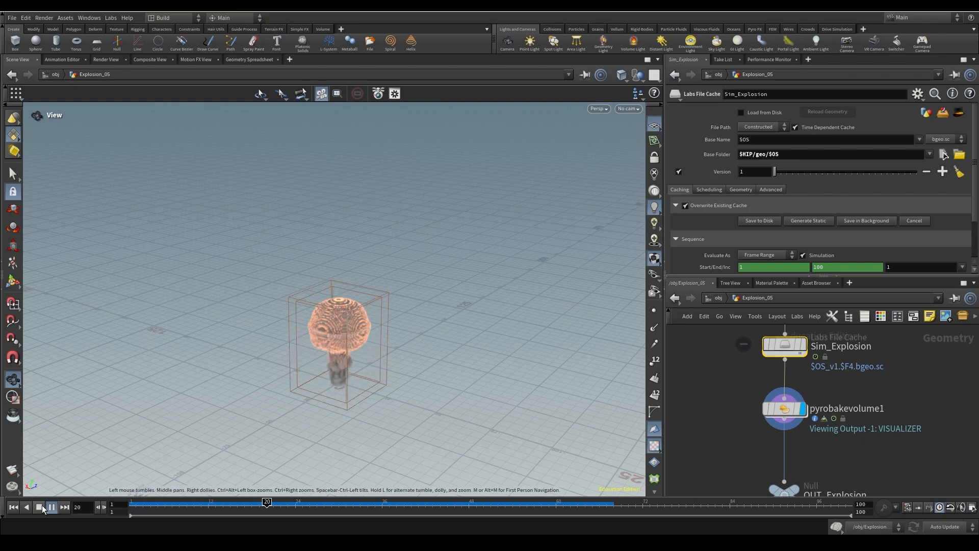
key("Escape")
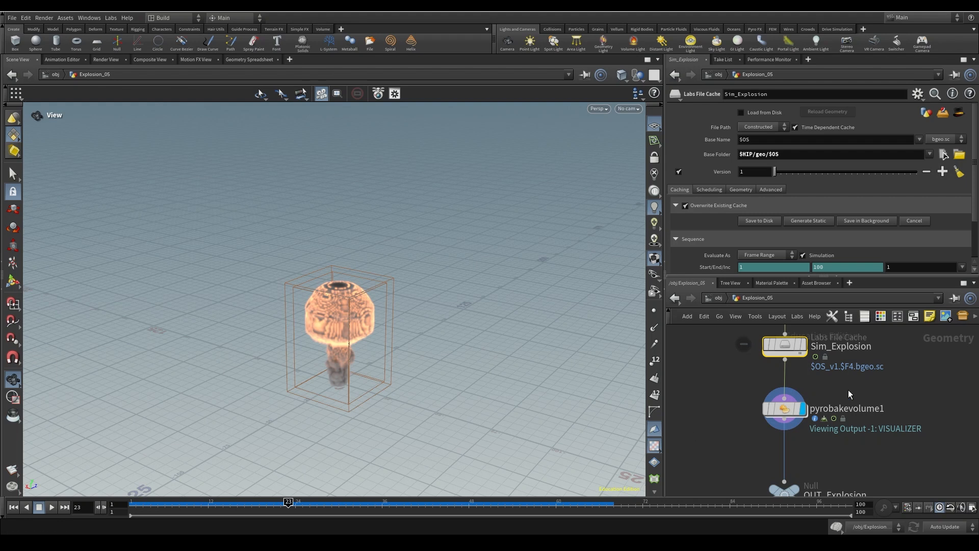
middle_click_drag(848, 365, 853, 431)
left_click(805, 412)
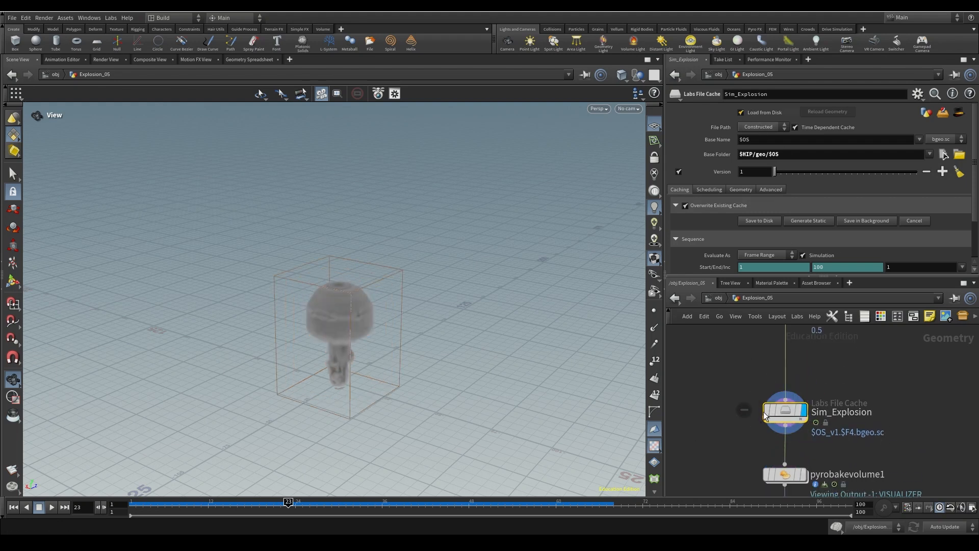
- After checking Pyro_Attributes, select Sim_Explosion, rewind to frame 1 and play the cached smoke
scroll(905, 388, "down", 3)
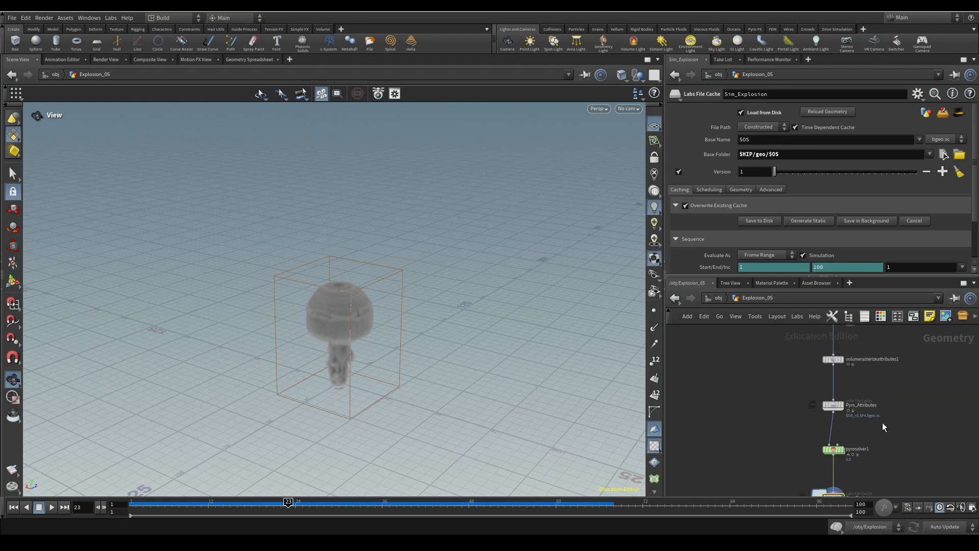
left_click(831, 432)
scroll(902, 448, "up", 3)
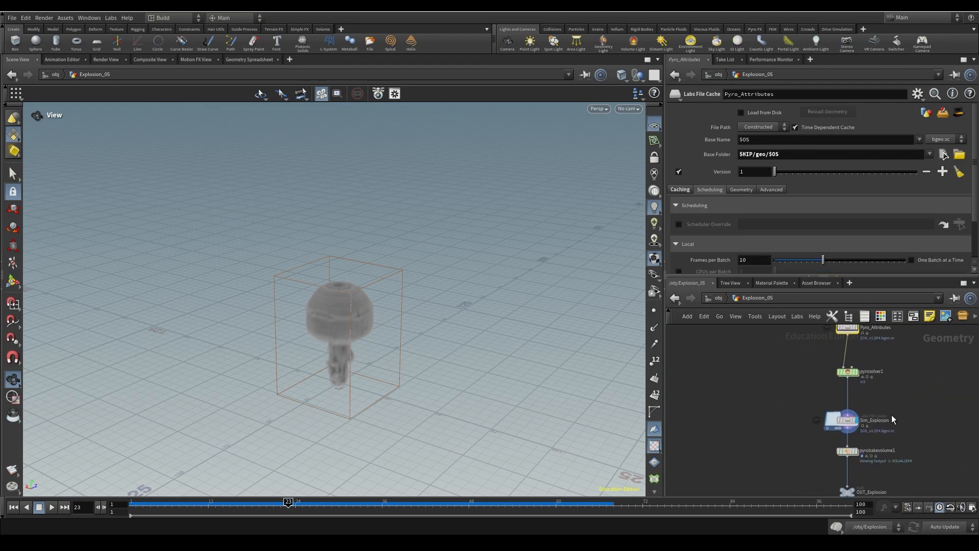
left_click(888, 430)
scroll(800, 412, "up", 3)
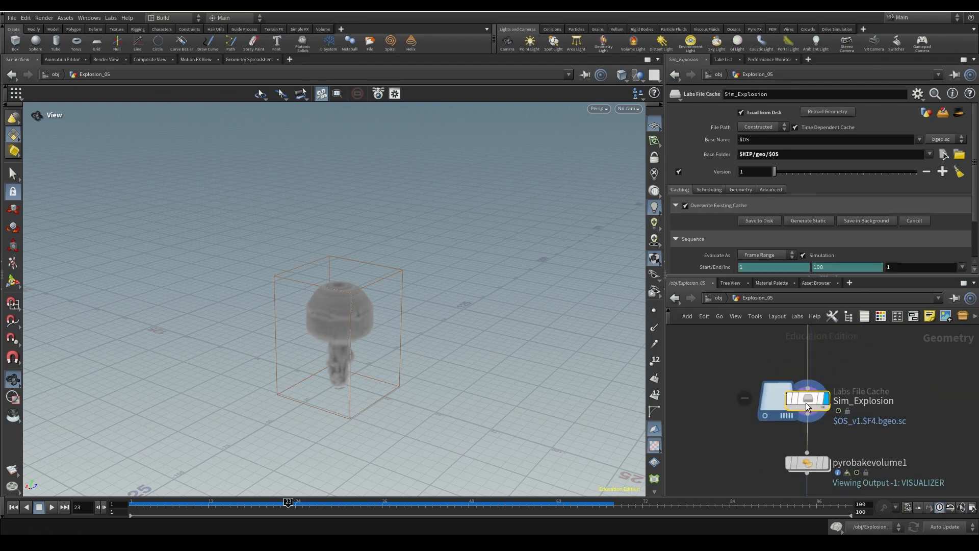
left_click(14, 507)
middle_click_drag(791, 436, 781, 335)
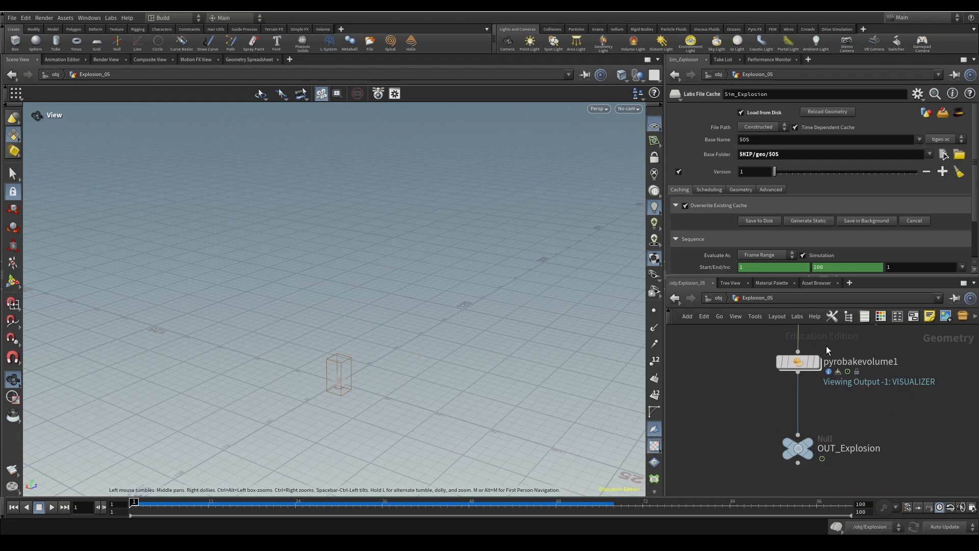
left_click(51, 507)
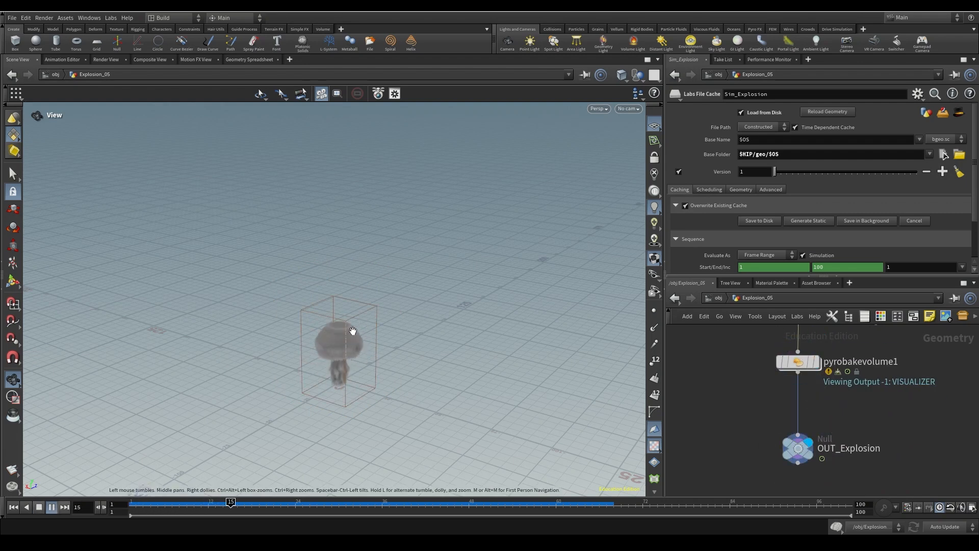